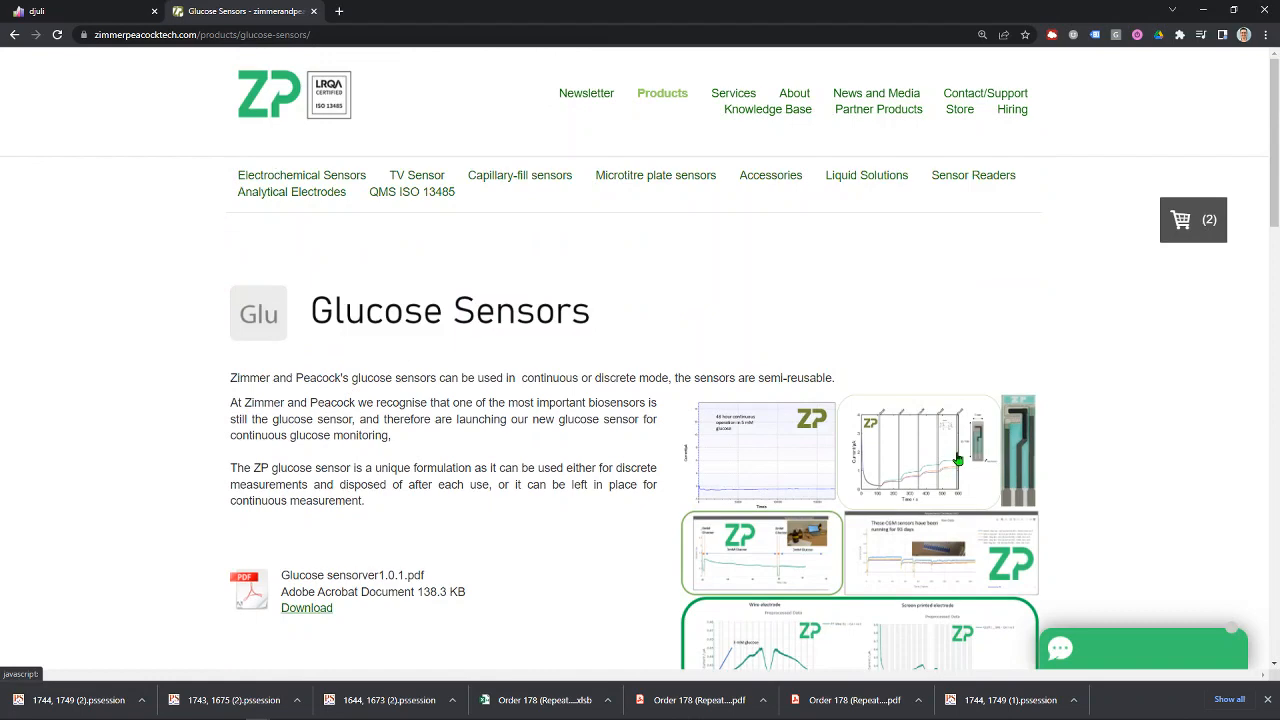
Step: View the enlarged current-versus-time graph with the sensor dimensions on the Glucose Sensors page
{"action": "left_click", "coordinate": [885, 487]}
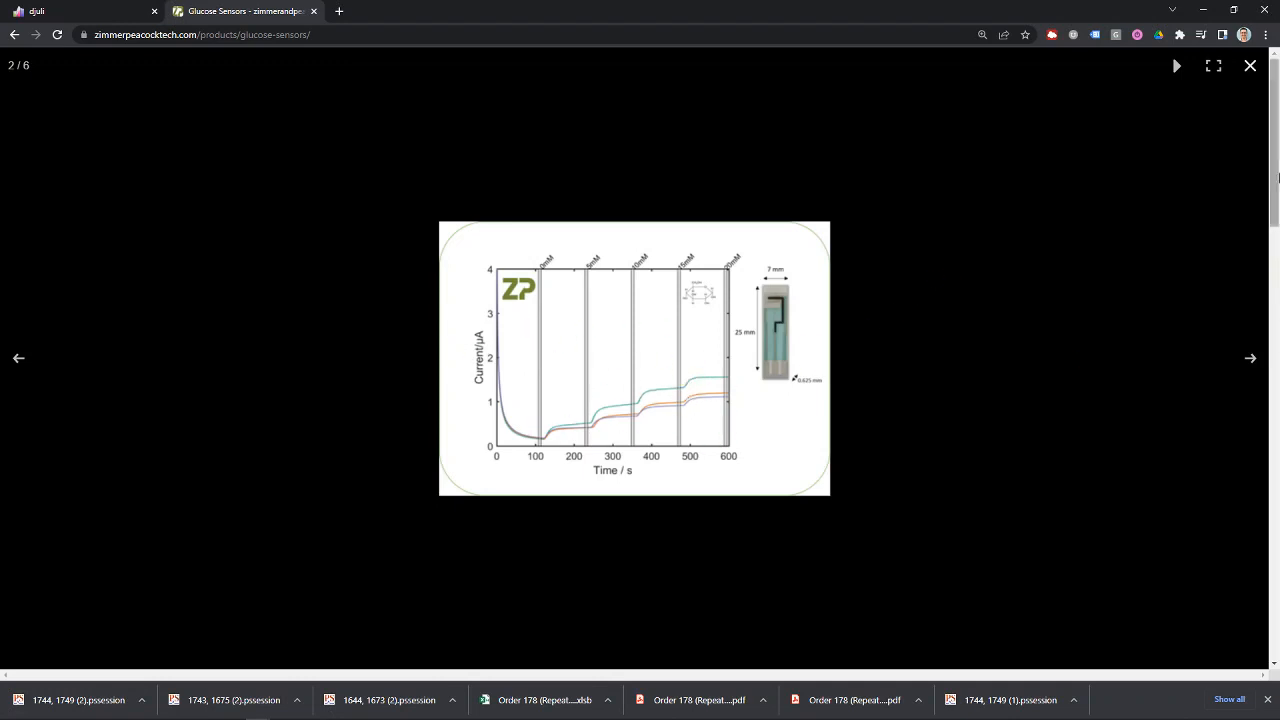
{"action": "left_click", "coordinate": [1249, 65]}
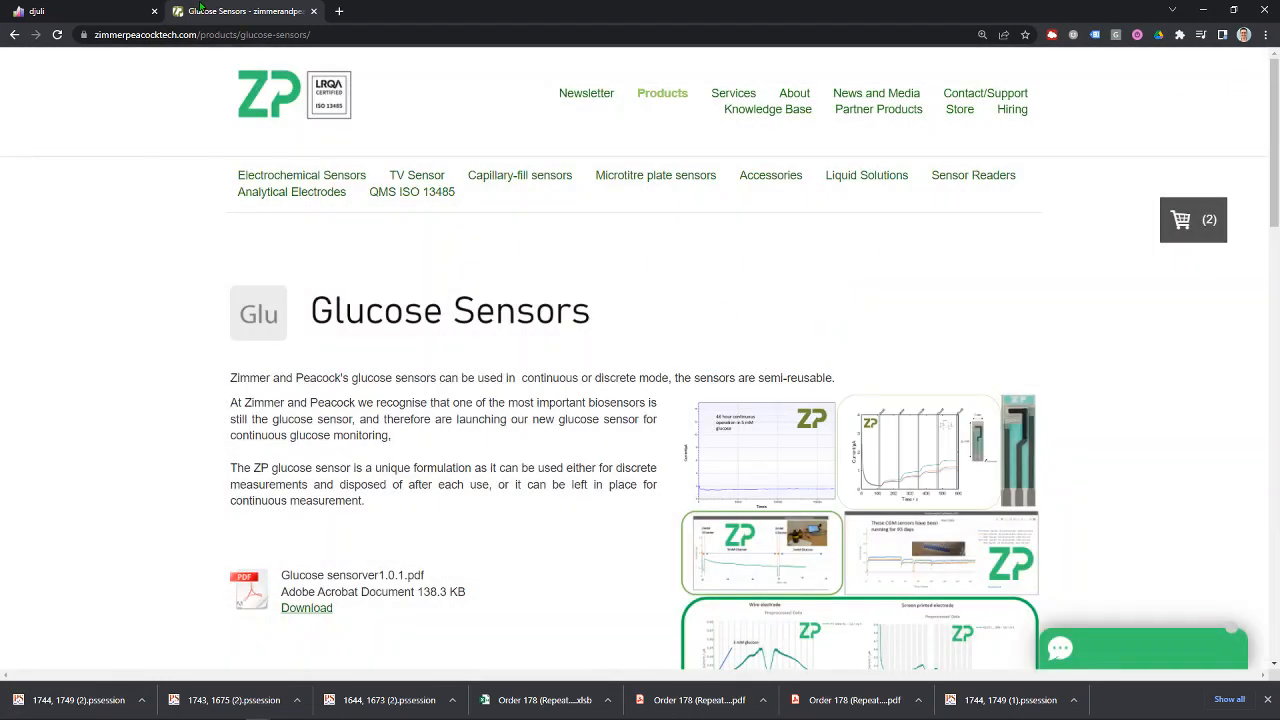
{"action": "left_click", "coordinate": [118, 10]}
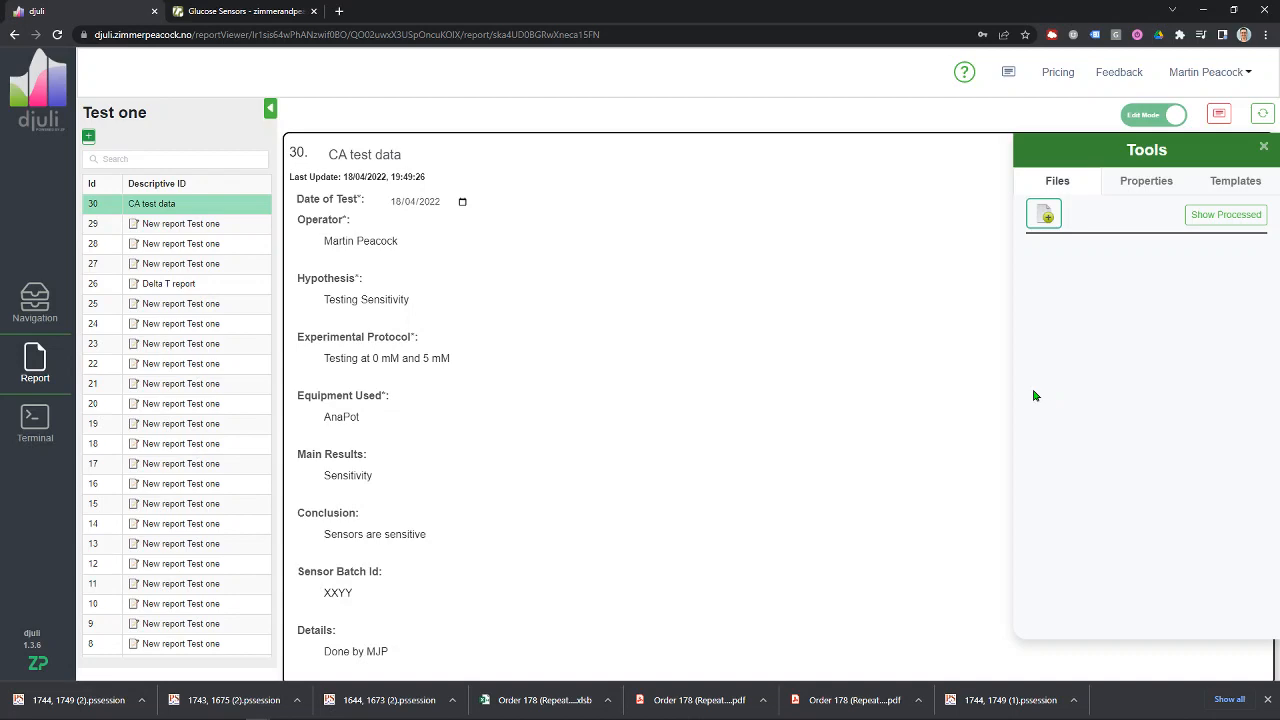
{"action": "left_click", "coordinate": [1048, 216]}
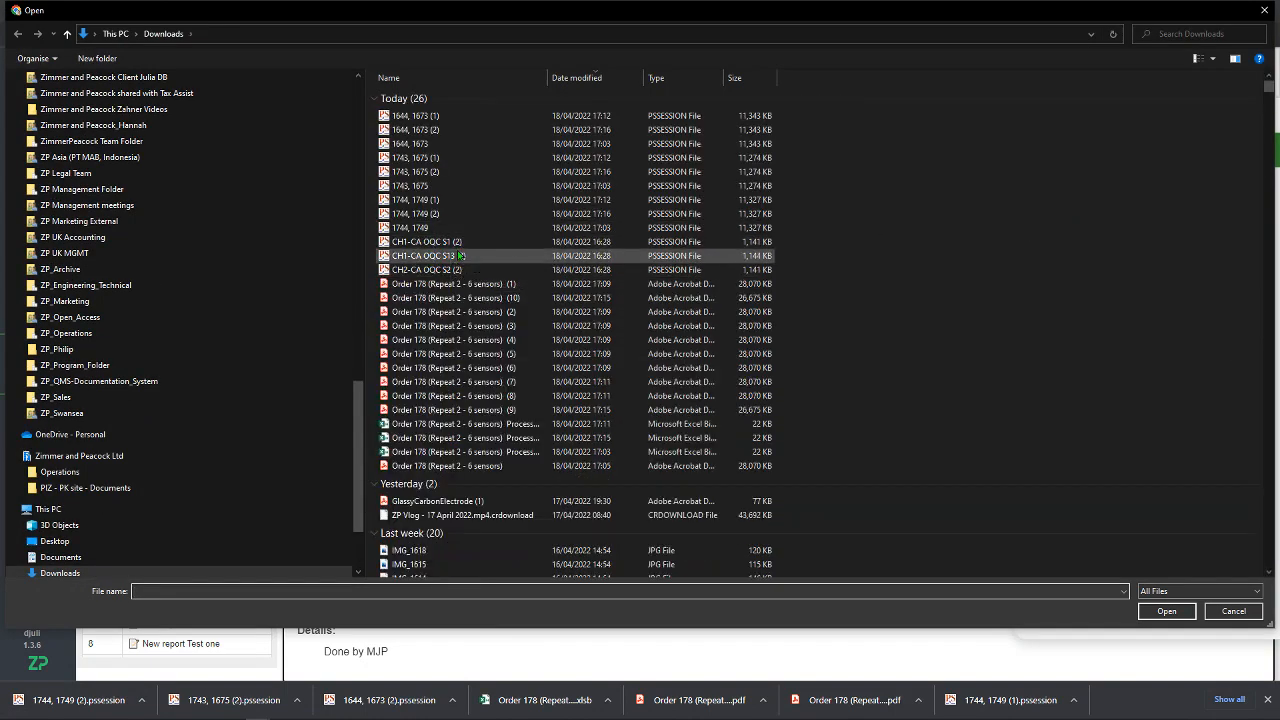
{"action": "left_click", "coordinate": [424, 228]}
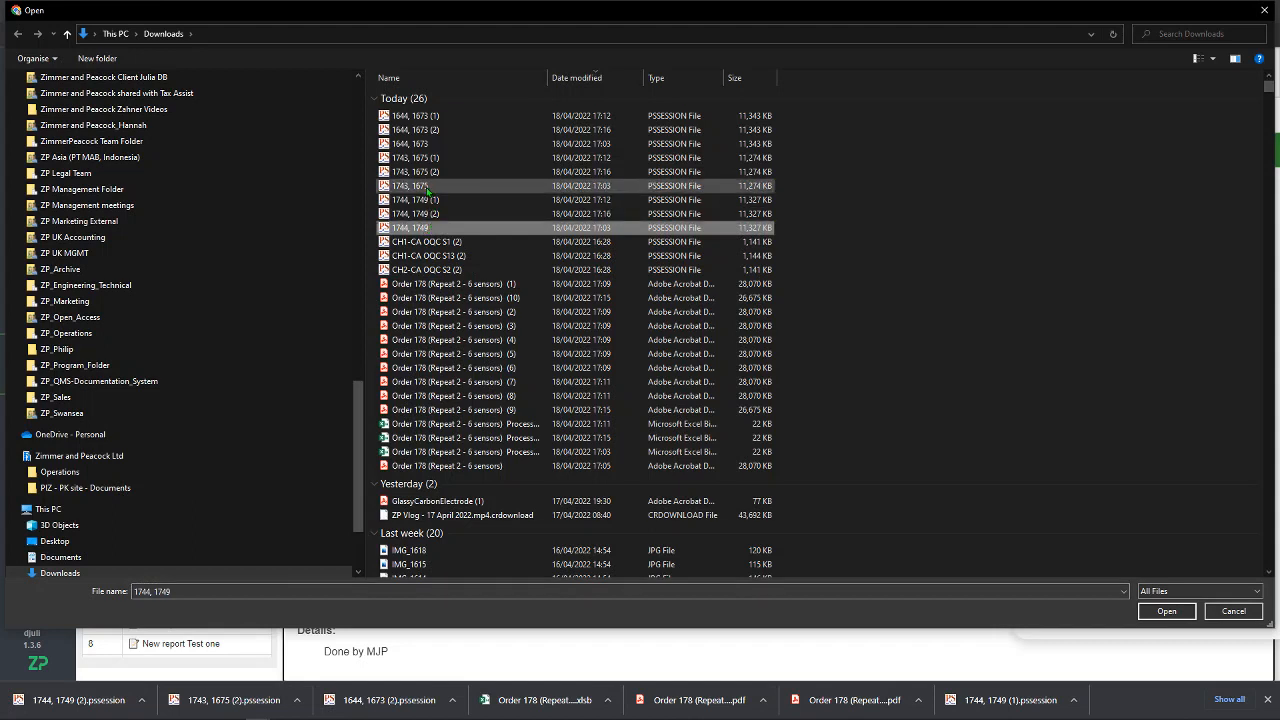
{"action": "left_click", "coordinate": [428, 187], "text": "ctrl"}
{"action": "left_click", "coordinate": [430, 144], "text": "ctrl"}
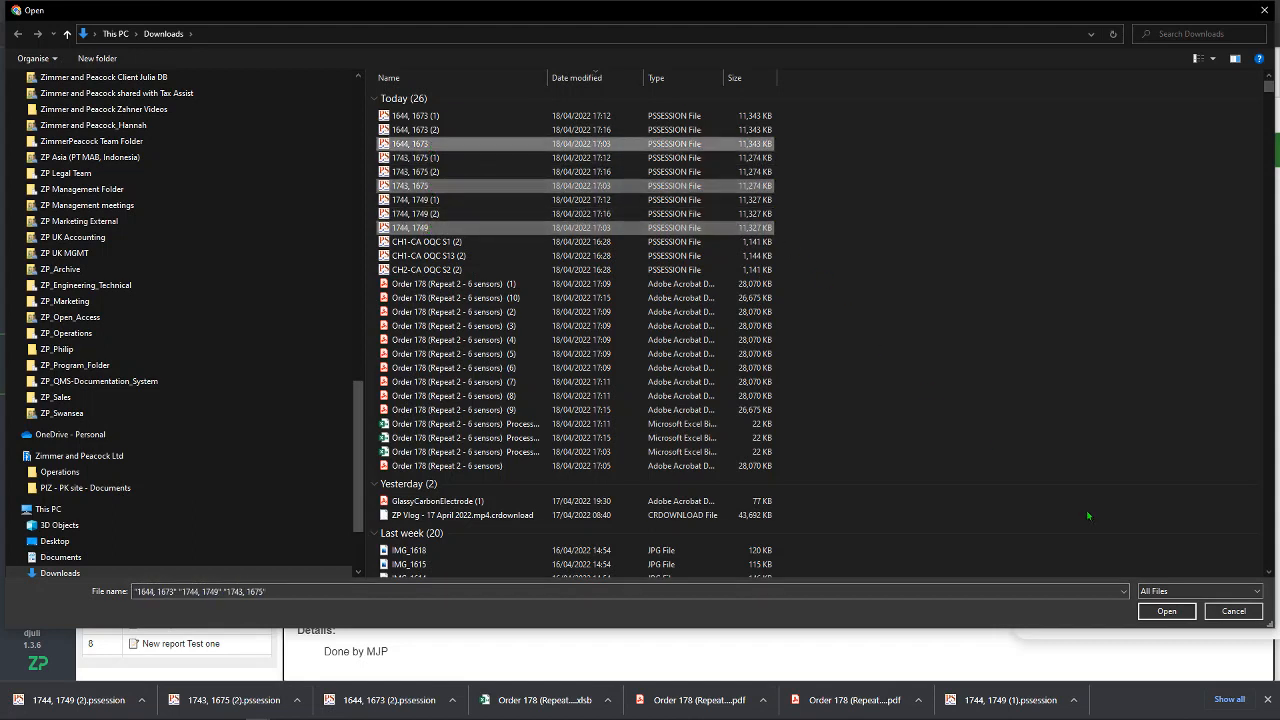
{"action": "left_click", "coordinate": [1167, 615]}
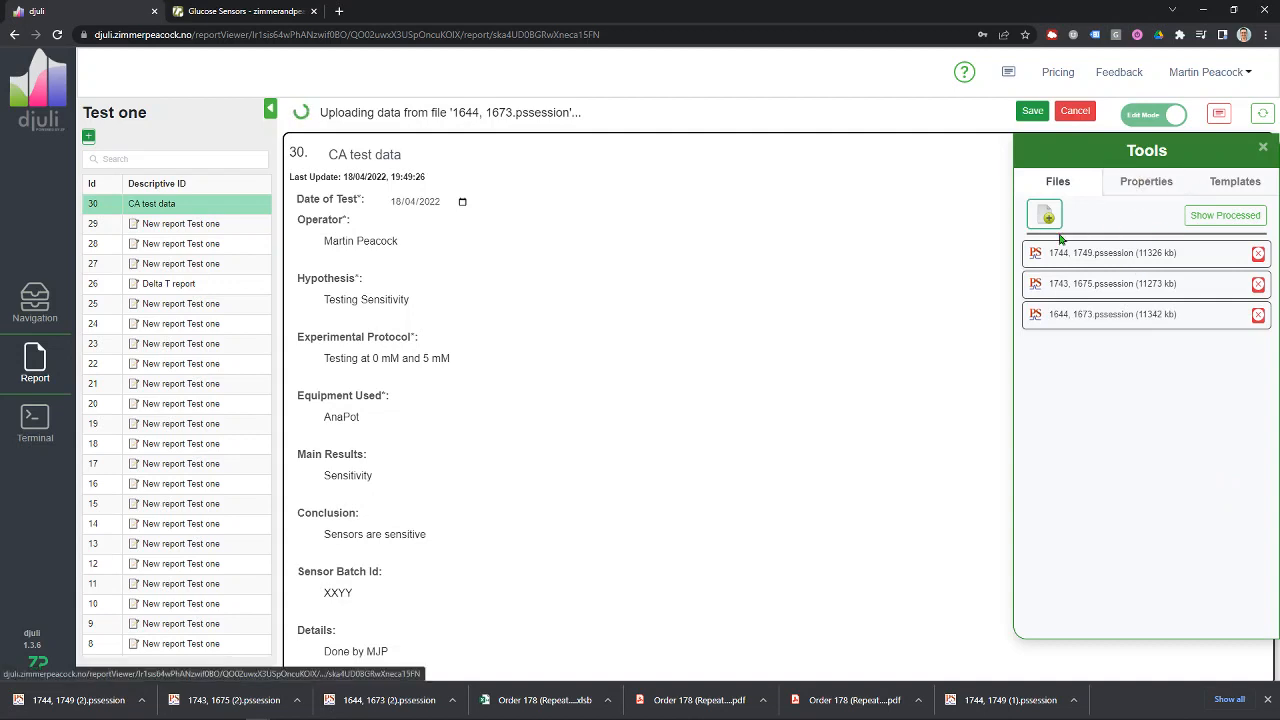
Step: Open the concentration configuration of the Amperometry Continuous study and remove all existing time and concentration values
{"action": "left_click", "coordinate": [1141, 188]}
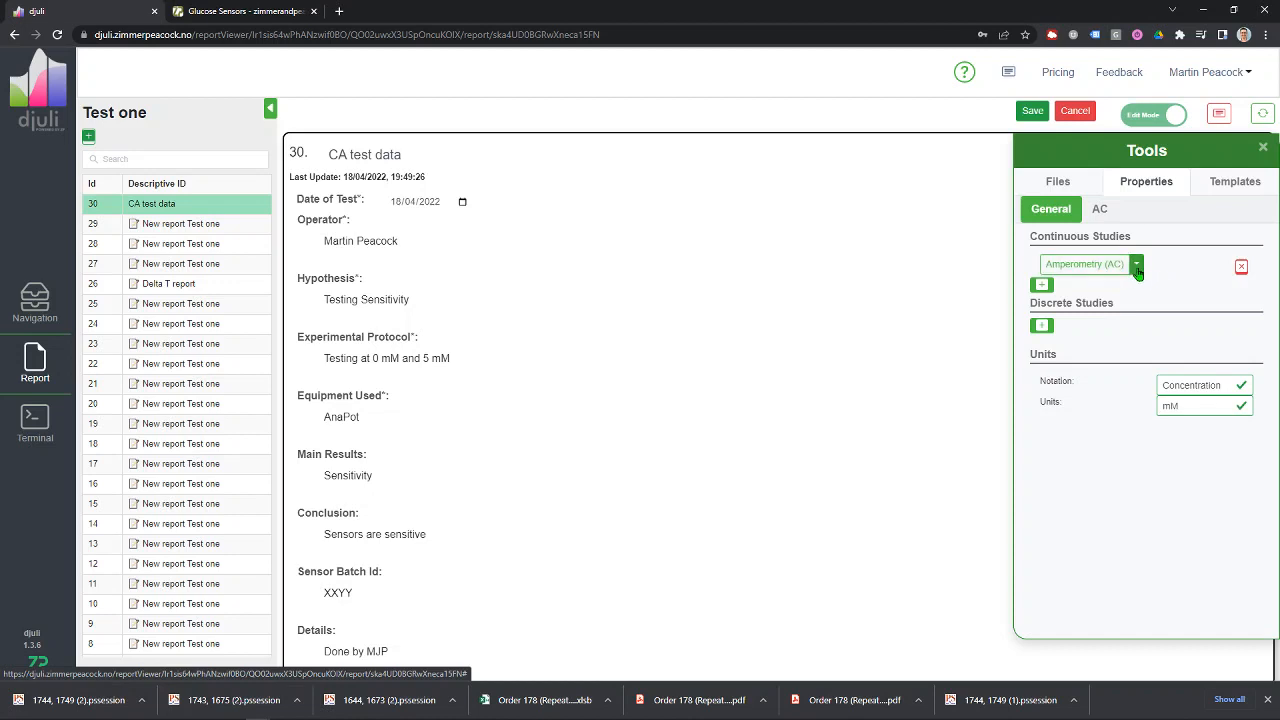
{"action": "left_click", "coordinate": [1100, 210]}
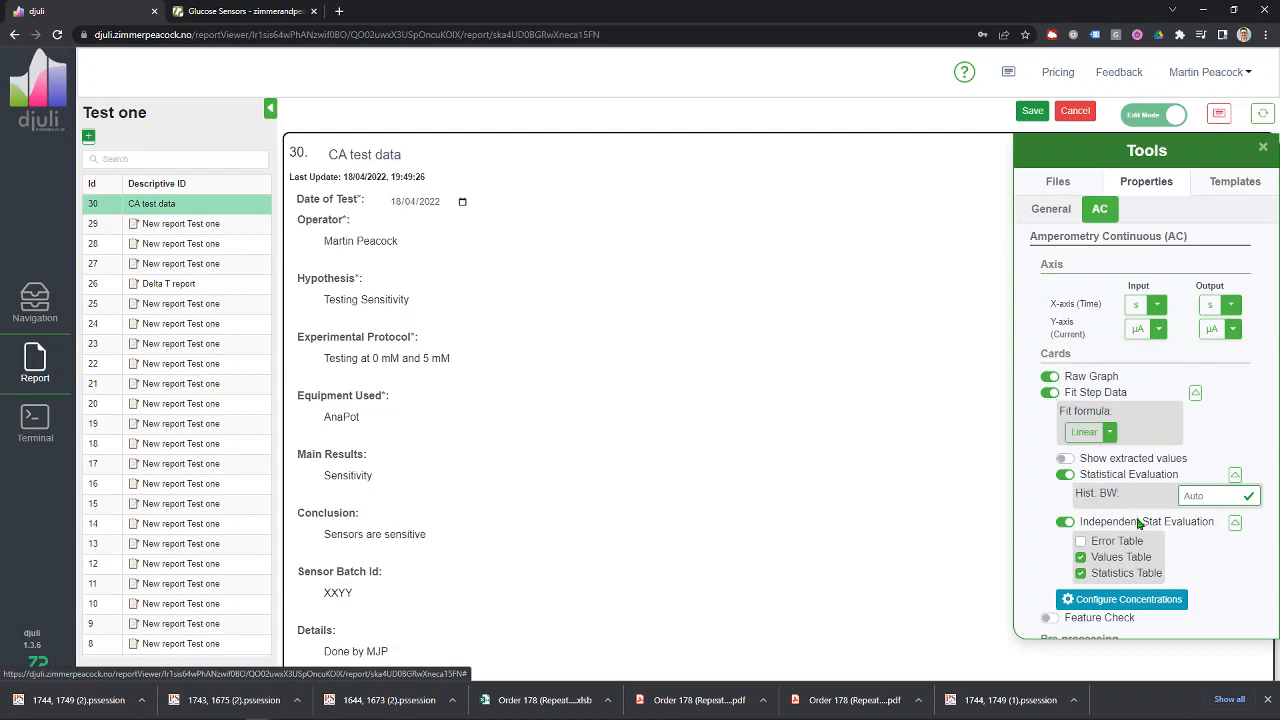
{"action": "left_click", "coordinate": [1136, 605]}
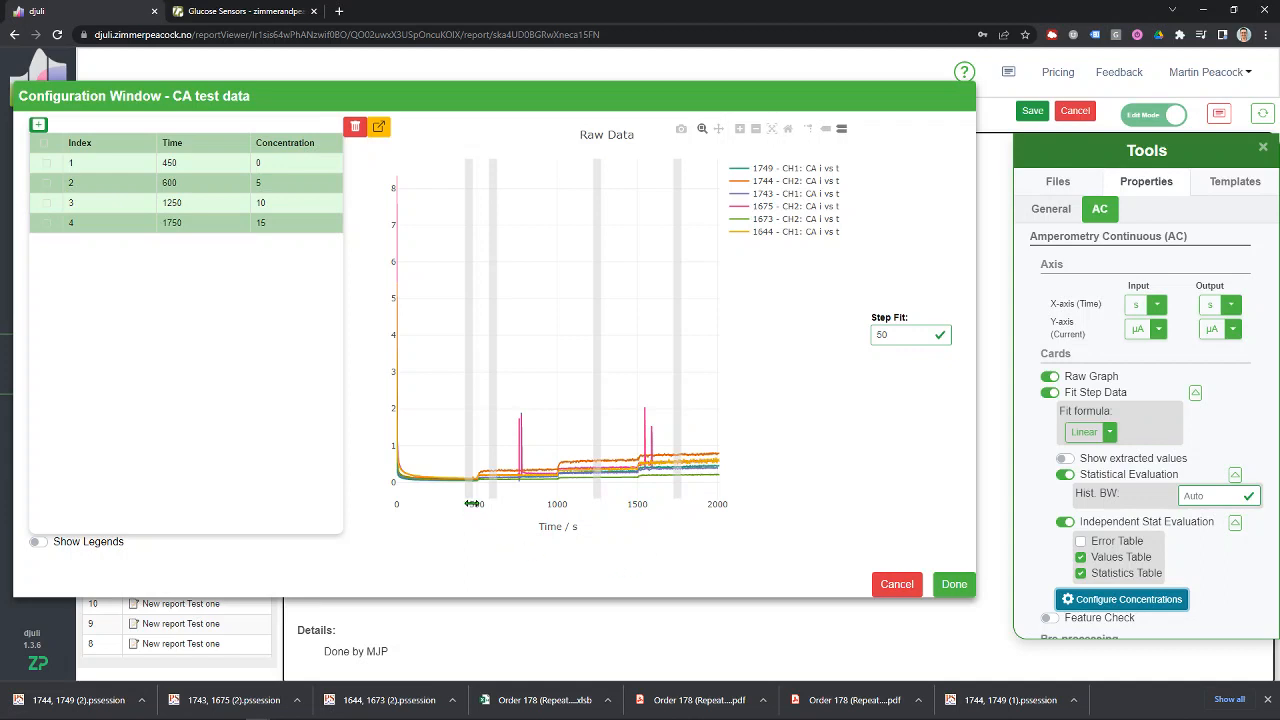
{"action": "left_click", "coordinate": [46, 163]}
{"action": "left_click", "coordinate": [46, 183]}
{"action": "left_click", "coordinate": [46, 203]}
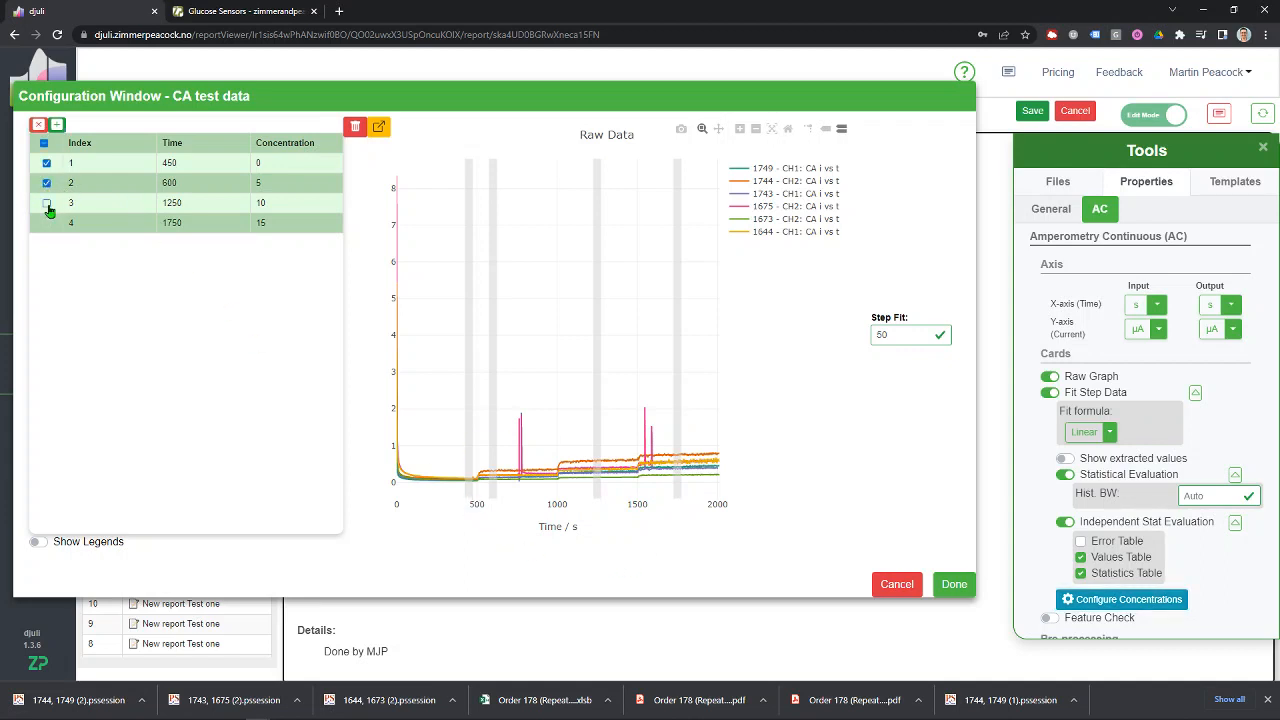
{"action": "left_click", "coordinate": [355, 126]}
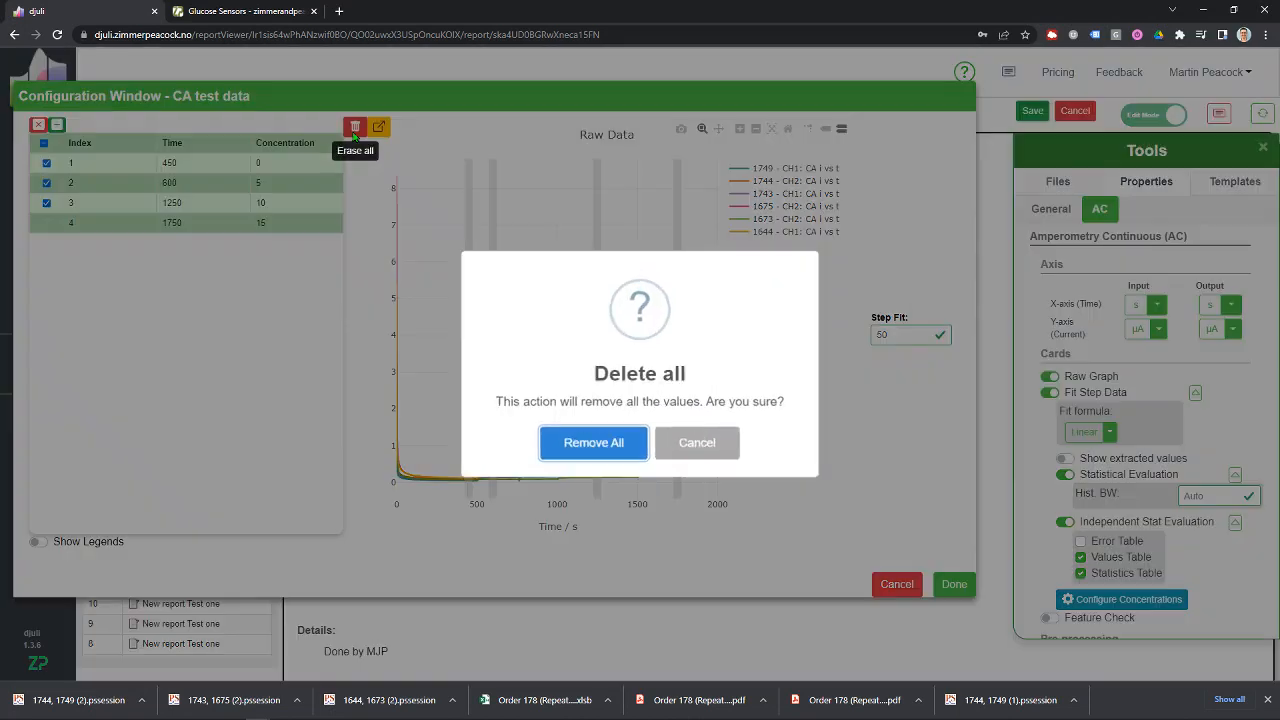
{"action": "left_click", "coordinate": [578, 439]}
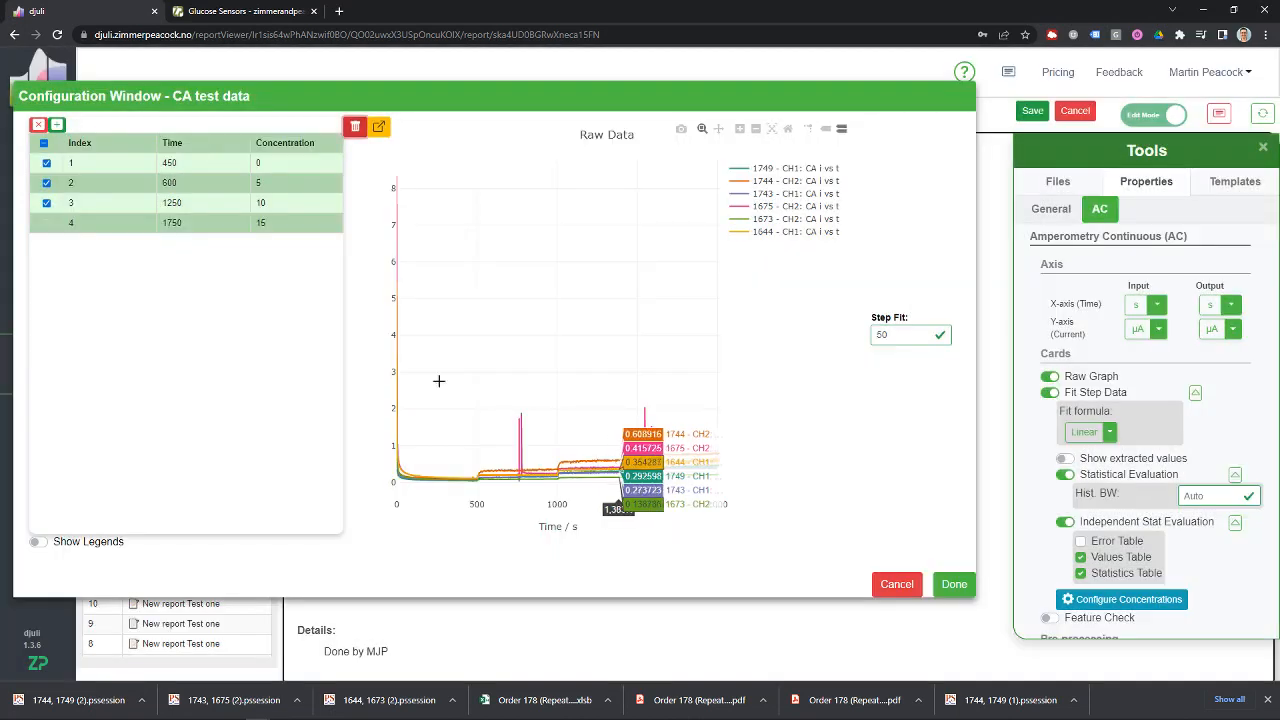
{"action": "left_click", "coordinate": [38, 124]}
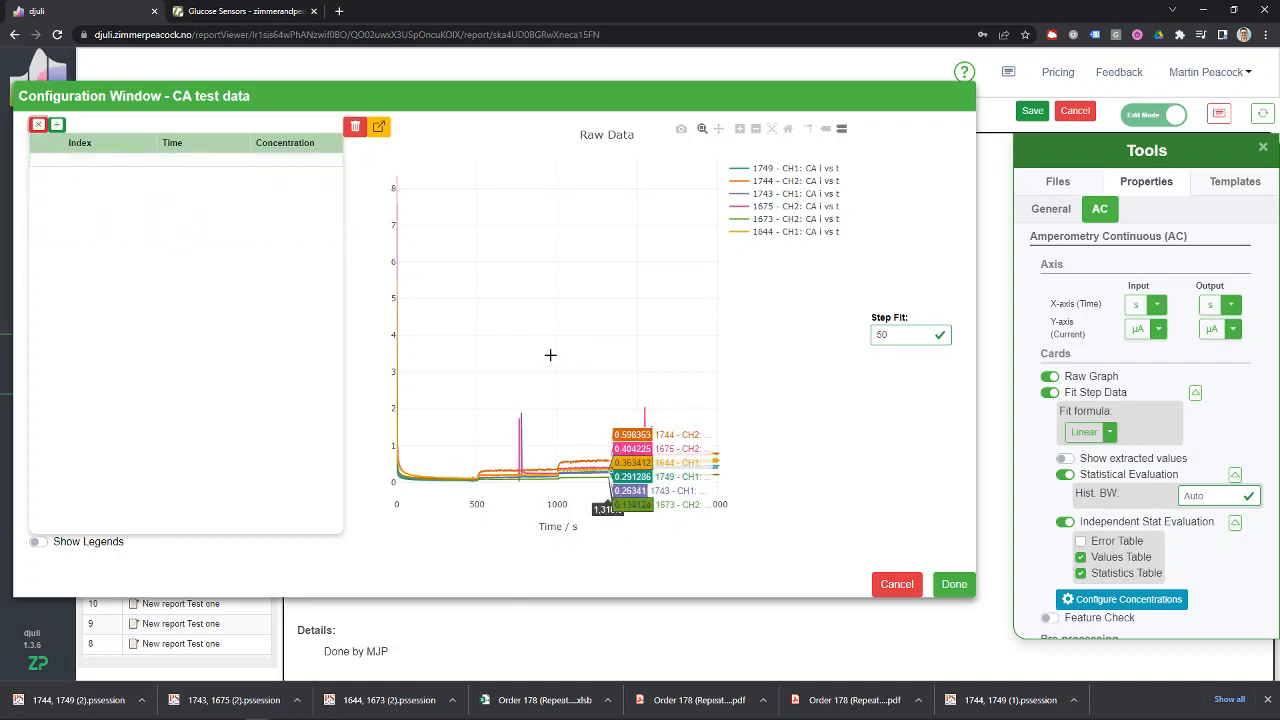
Step: Add two calibration points: time 350 with concentration 0, and time 650 with concentration 5
{"action": "left_click", "coordinate": [57, 124]}
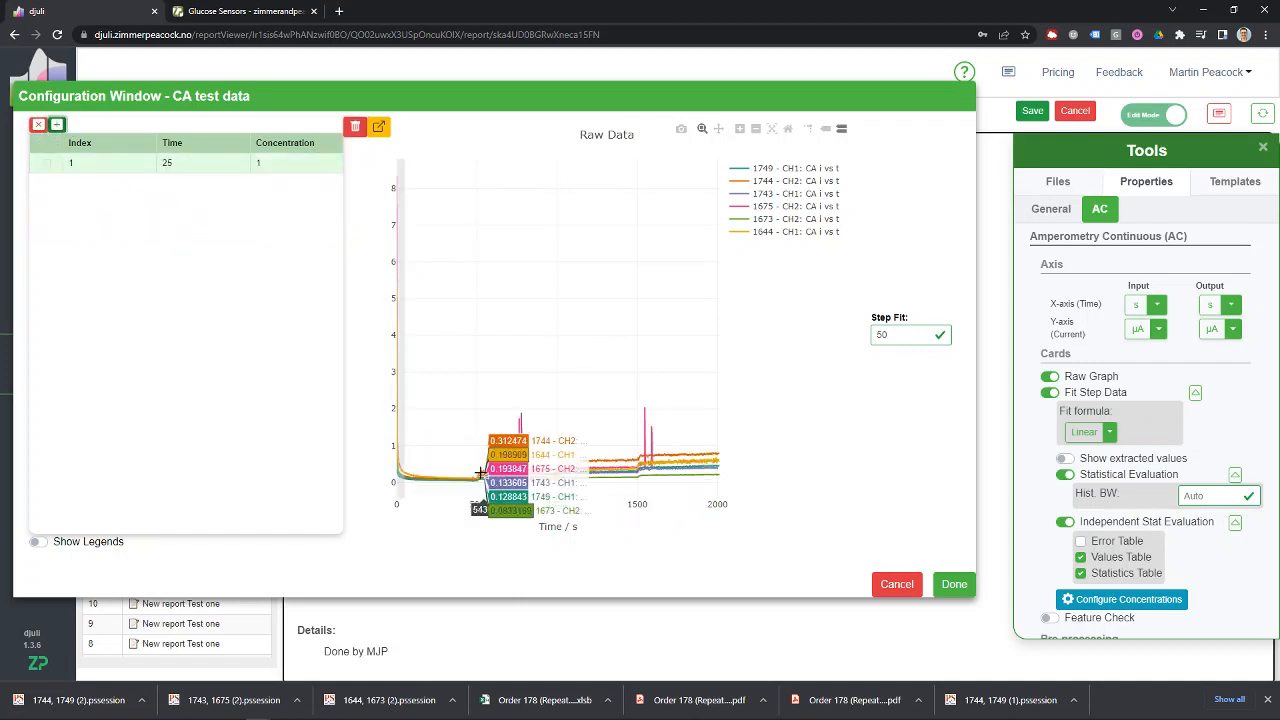
{"action": "left_click", "coordinate": [200, 163]}
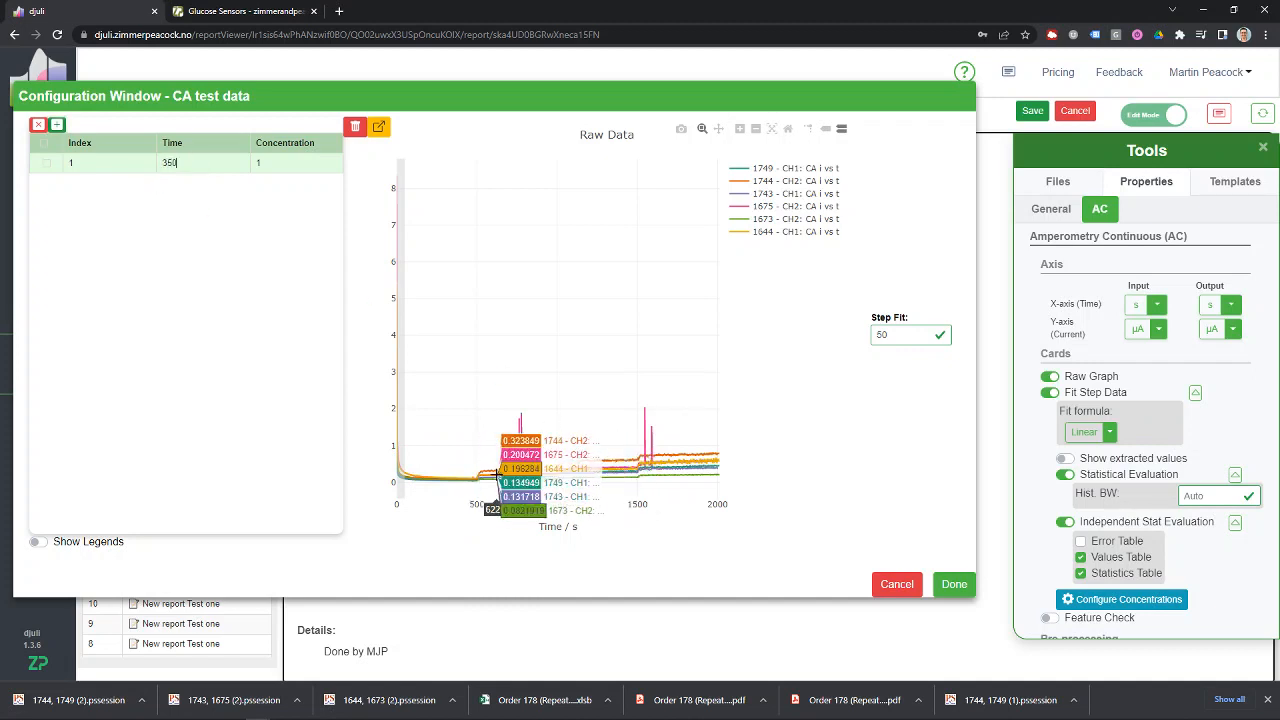
{"action": "left_click", "coordinate": [286, 163]}
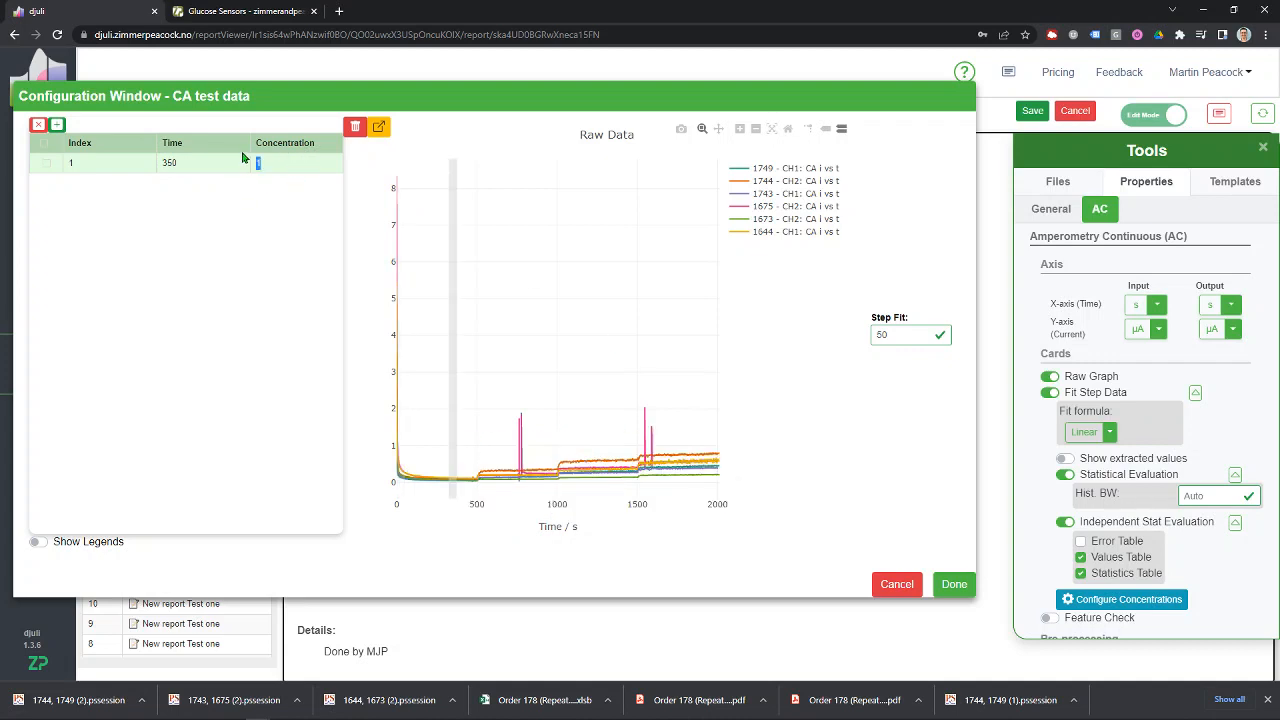
{"action": "left_click", "coordinate": [57, 124]}
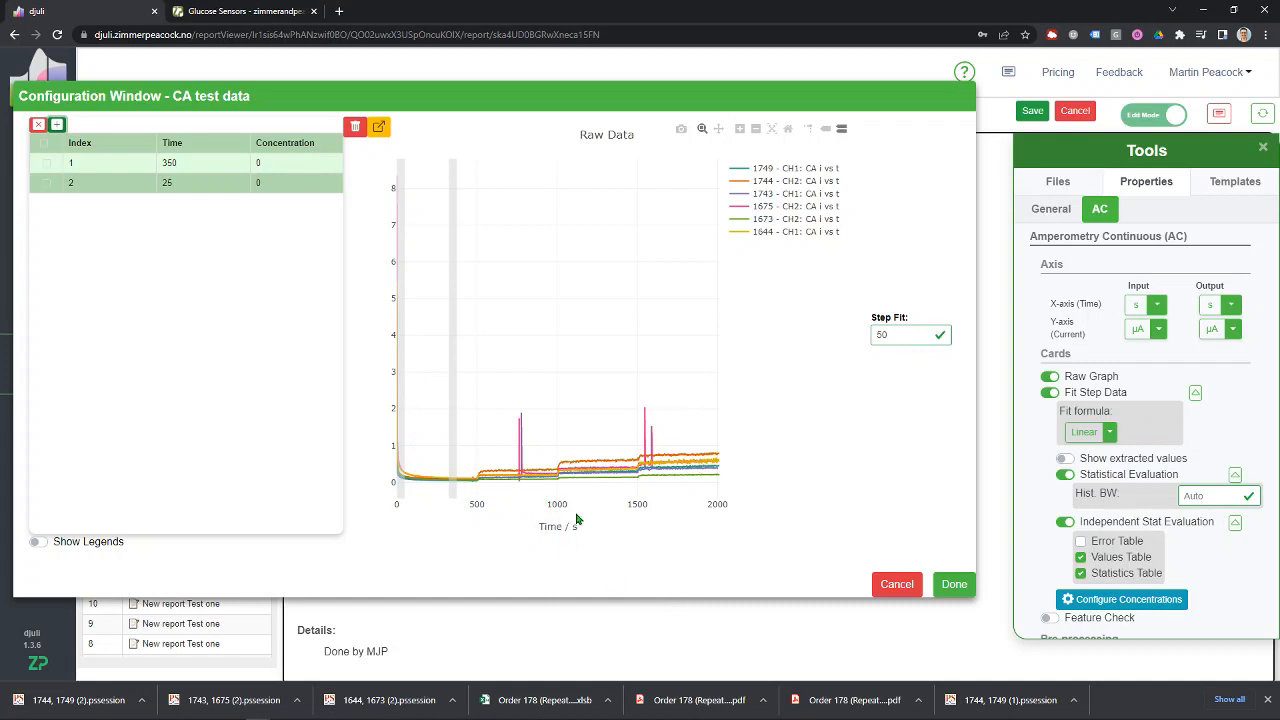
{"action": "double_click", "coordinate": [182, 184]}
{"action": "double_click", "coordinate": [285, 186]}
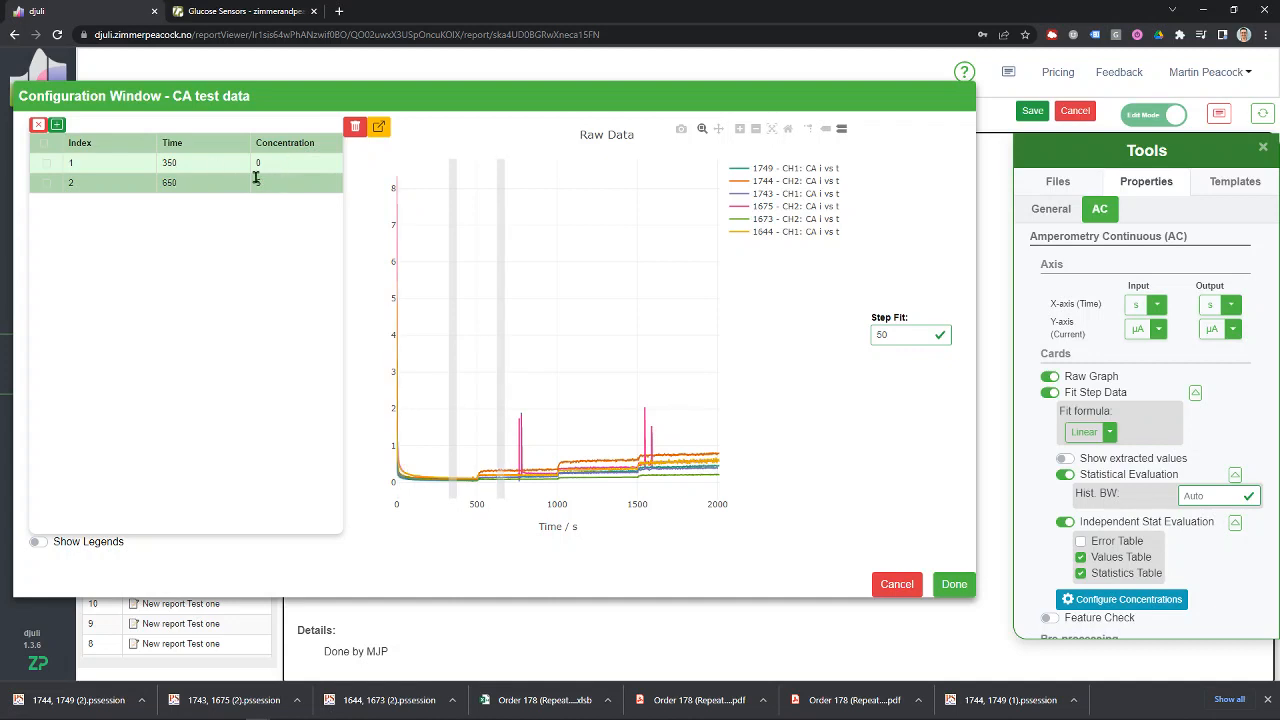
Step: Add calibration points at time 1250 with concentration 10 and time 1750 with concentration 15, and apply the configuration
{"action": "left_click", "coordinate": [57, 125]}
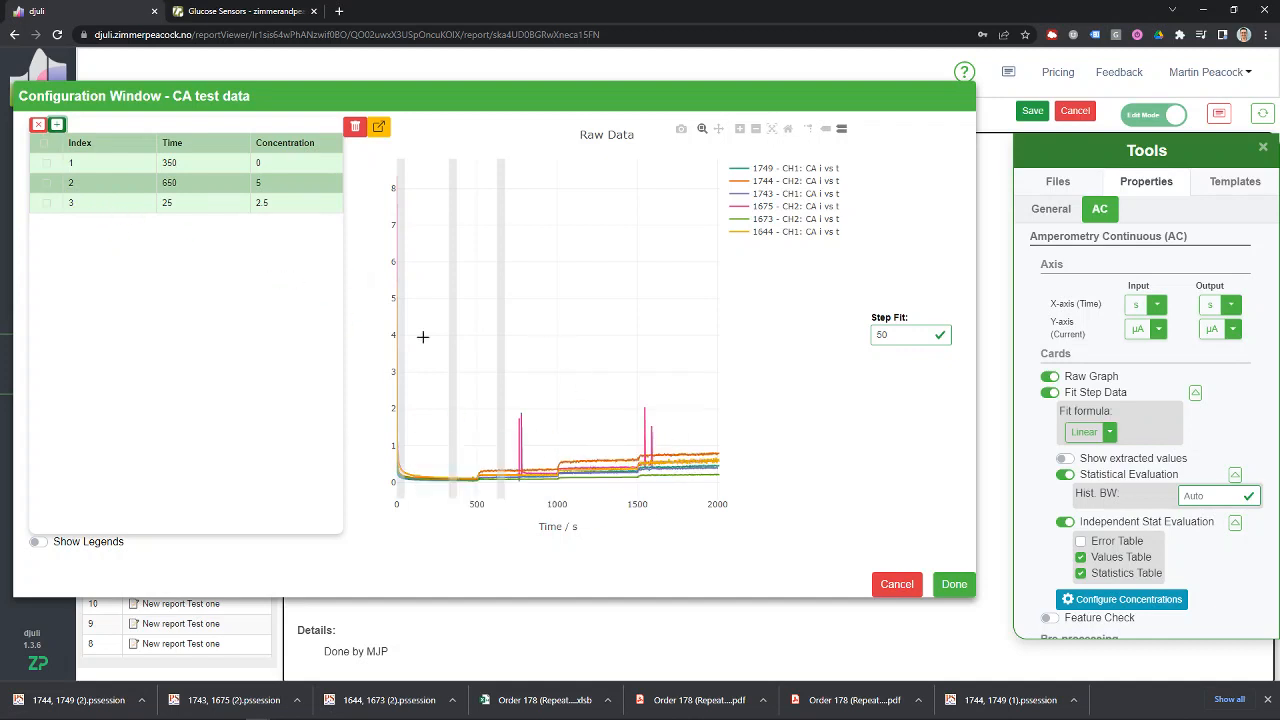
{"action": "double_click", "coordinate": [194, 200]}
{"action": "left_click", "coordinate": [283, 205]}
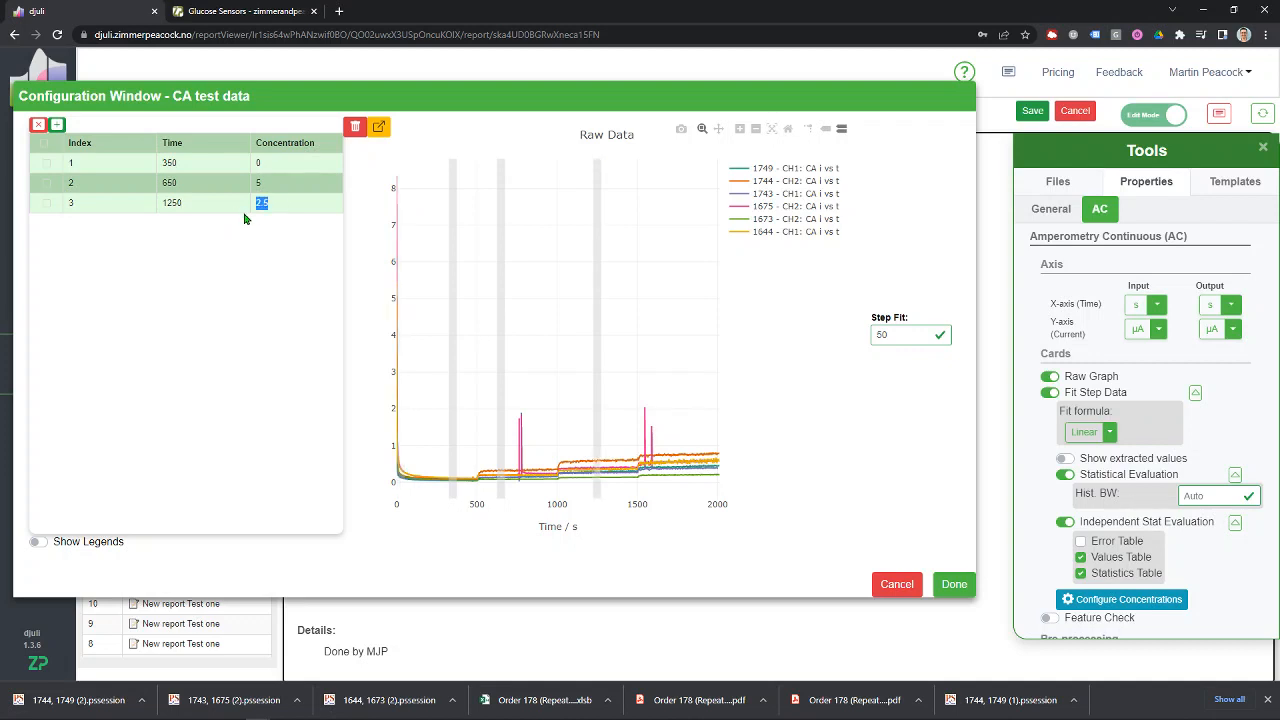
{"action": "type", "text": "10"}
{"action": "left_click", "coordinate": [57, 125]}
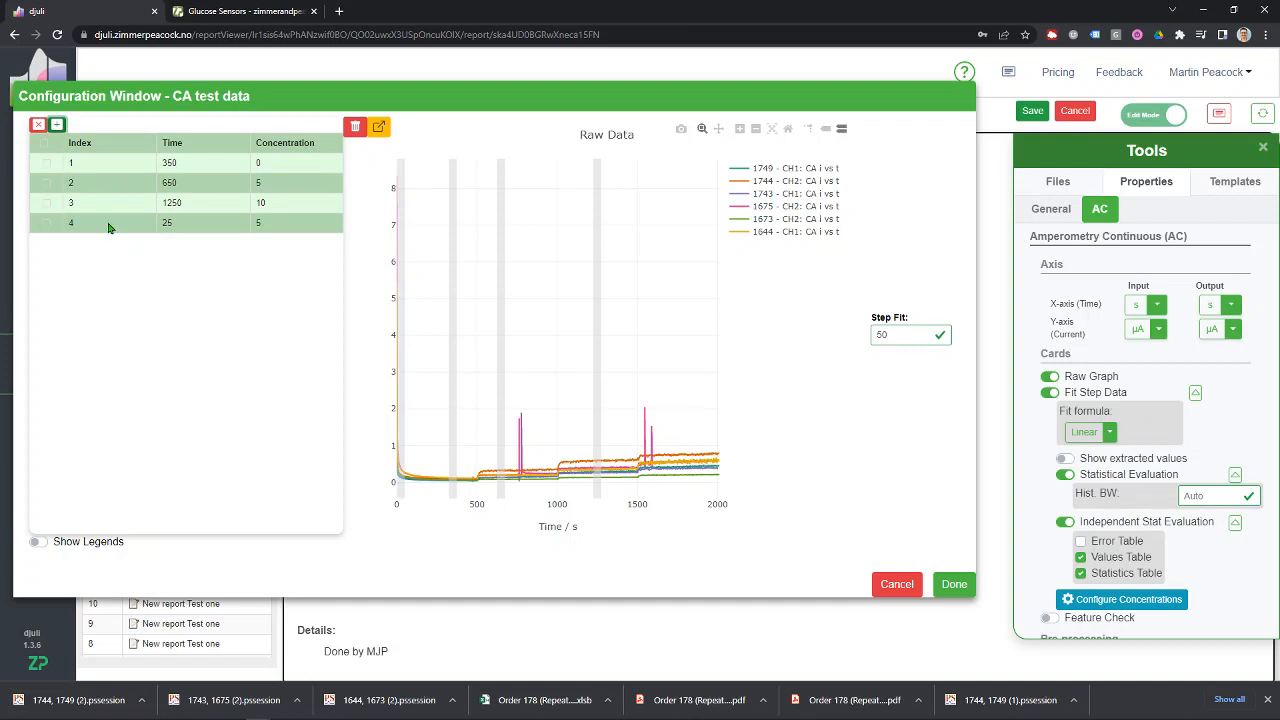
{"action": "double_click", "coordinate": [195, 224]}
{"action": "key", "text": "Tab"}
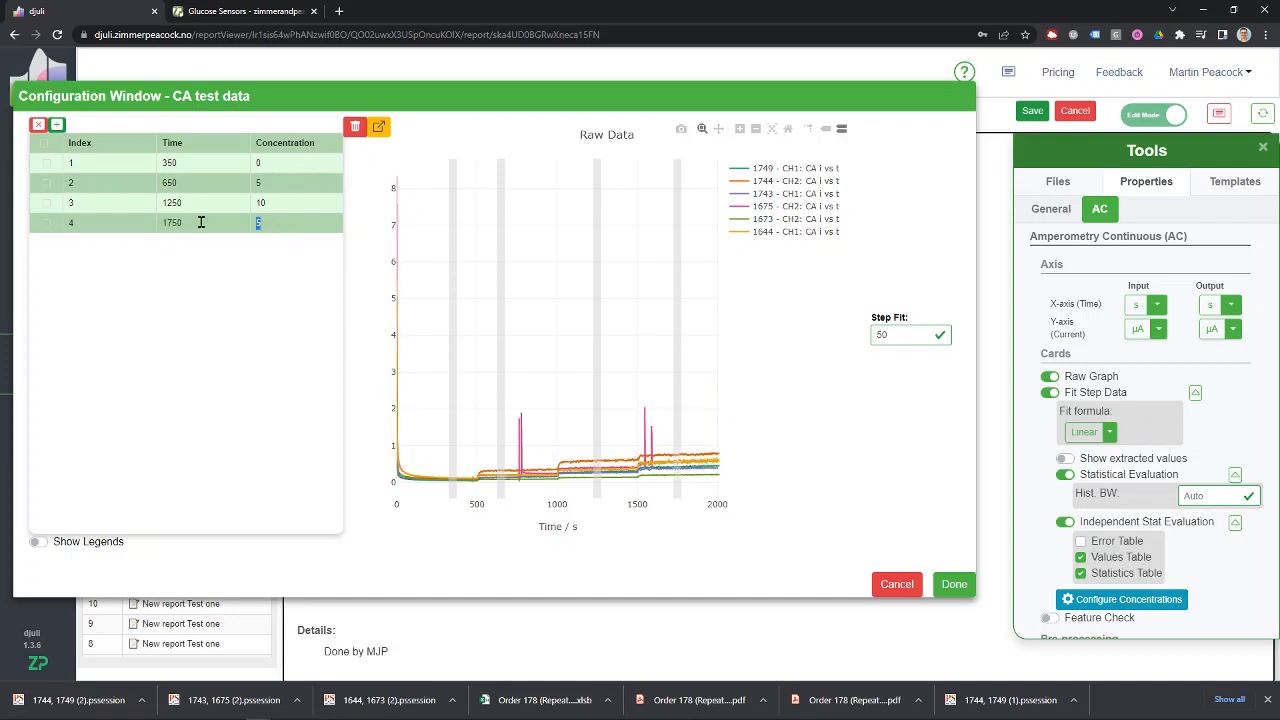
{"action": "type", "text": "15"}
{"action": "left_click", "coordinate": [898, 592]}
{"action": "left_click", "coordinate": [957, 588]}
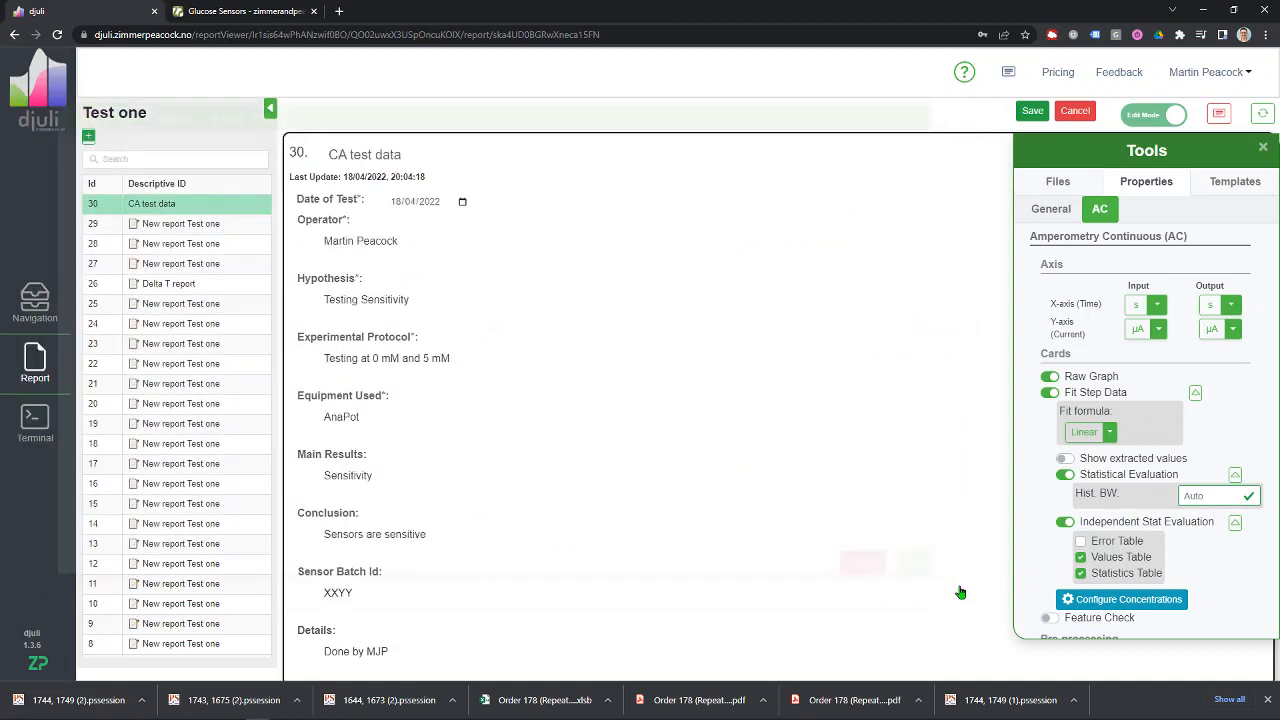
Step: Examine the report's calibration fit, raw data plot, batch violin, batch histogram and independent statistical evaluation tables
{"action": "left_click", "coordinate": [1263, 148]}
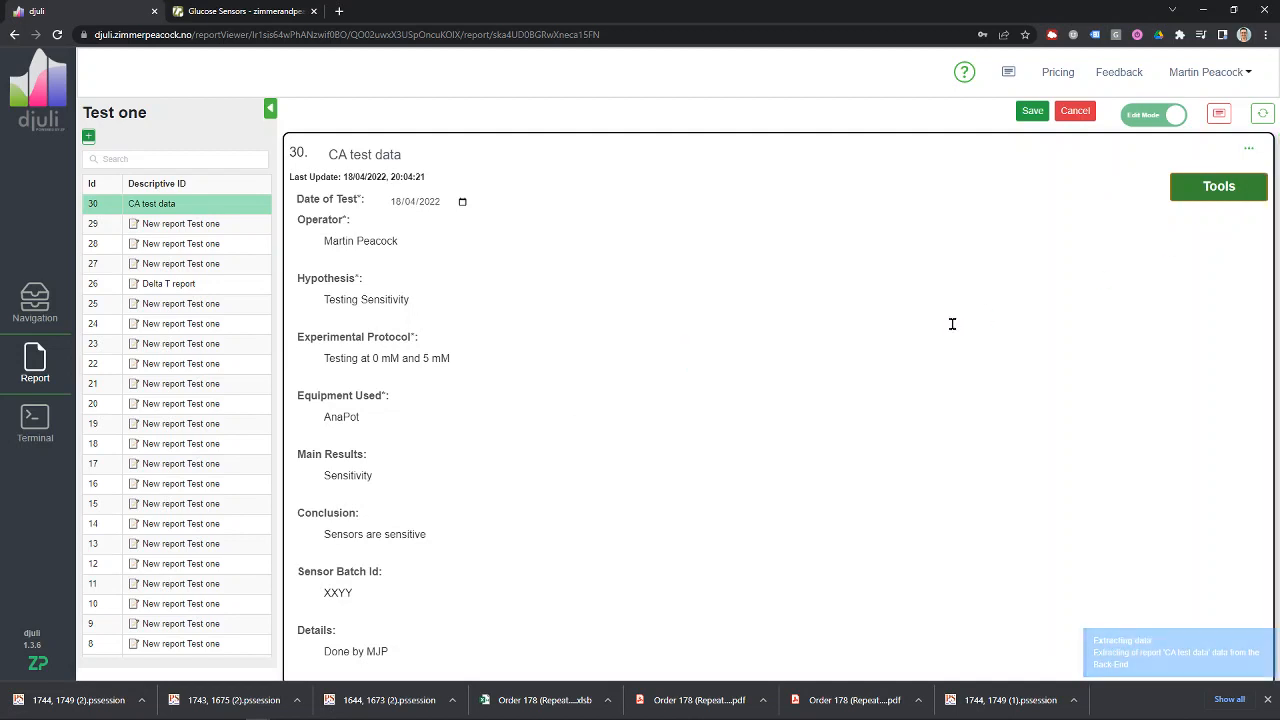
{"action": "scroll", "coordinate": [952, 323], "scroll_direction": "down", "scroll_amount": 7}
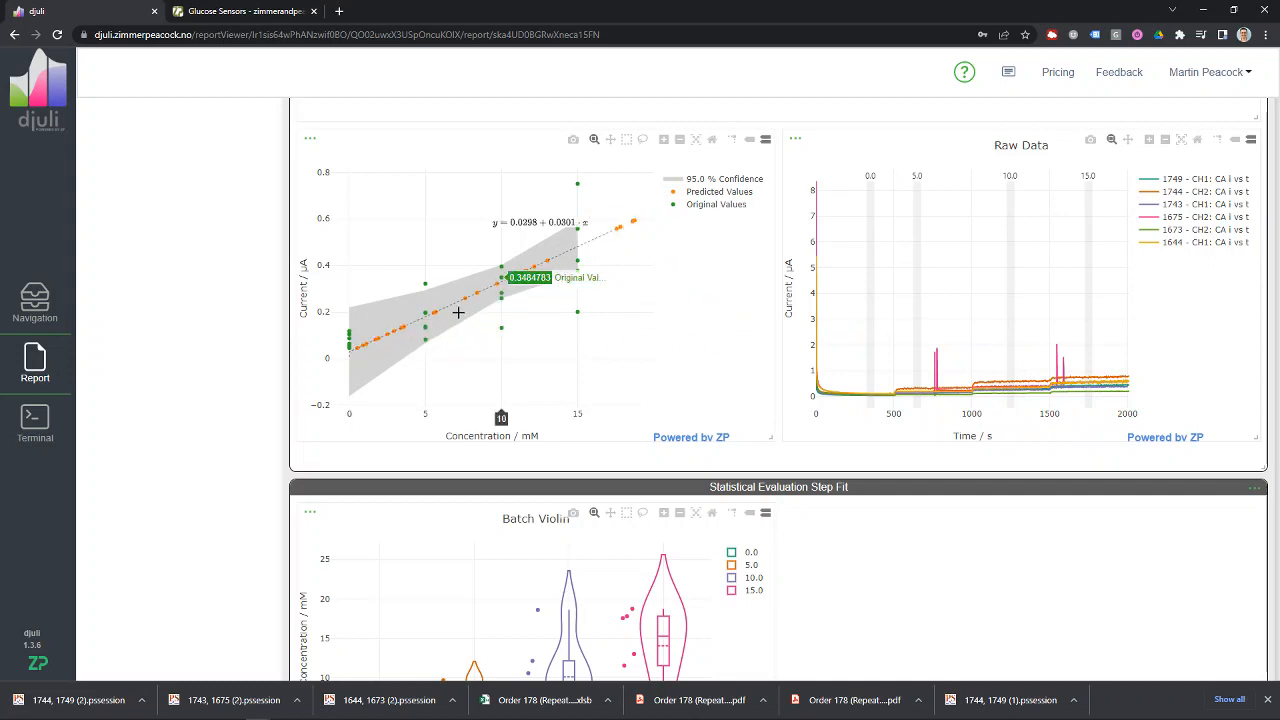
{"action": "scroll", "coordinate": [663, 300], "scroll_direction": "up", "scroll_amount": 1}
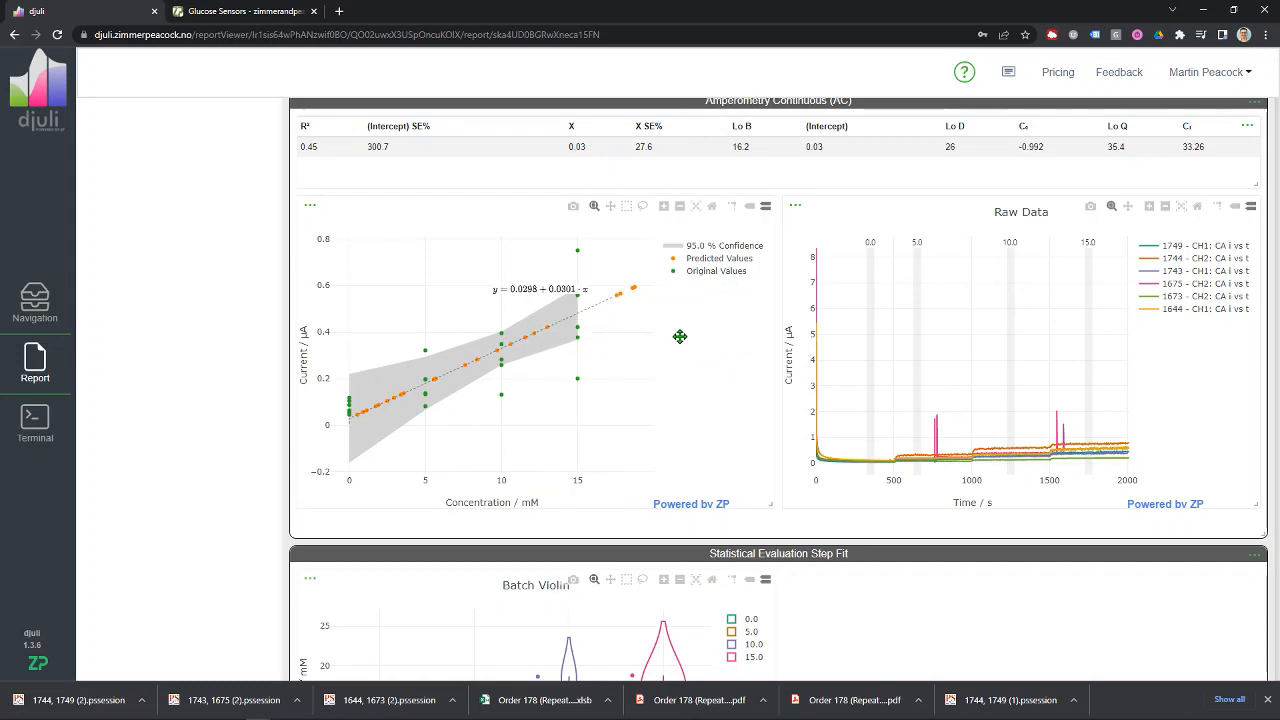
{"action": "scroll", "coordinate": [676, 332], "scroll_direction": "down", "scroll_amount": 2}
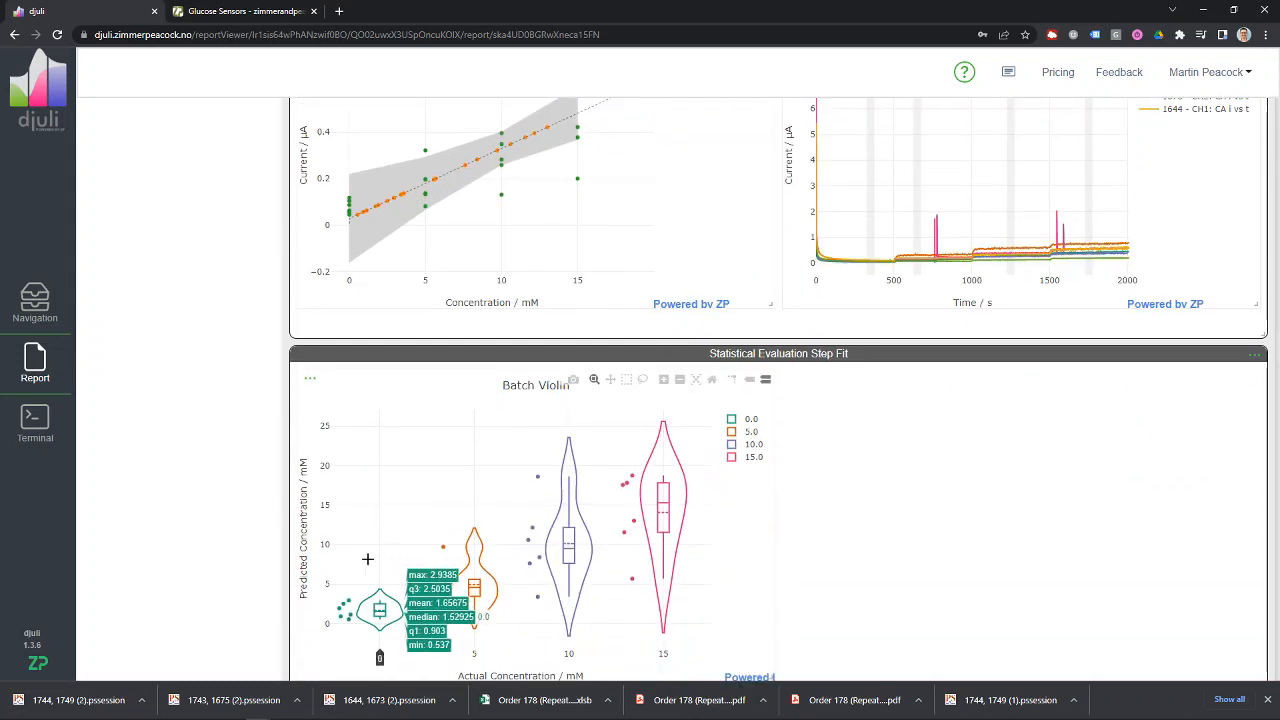
{"action": "scroll", "coordinate": [358, 575], "scroll_direction": "down", "scroll_amount": 2}
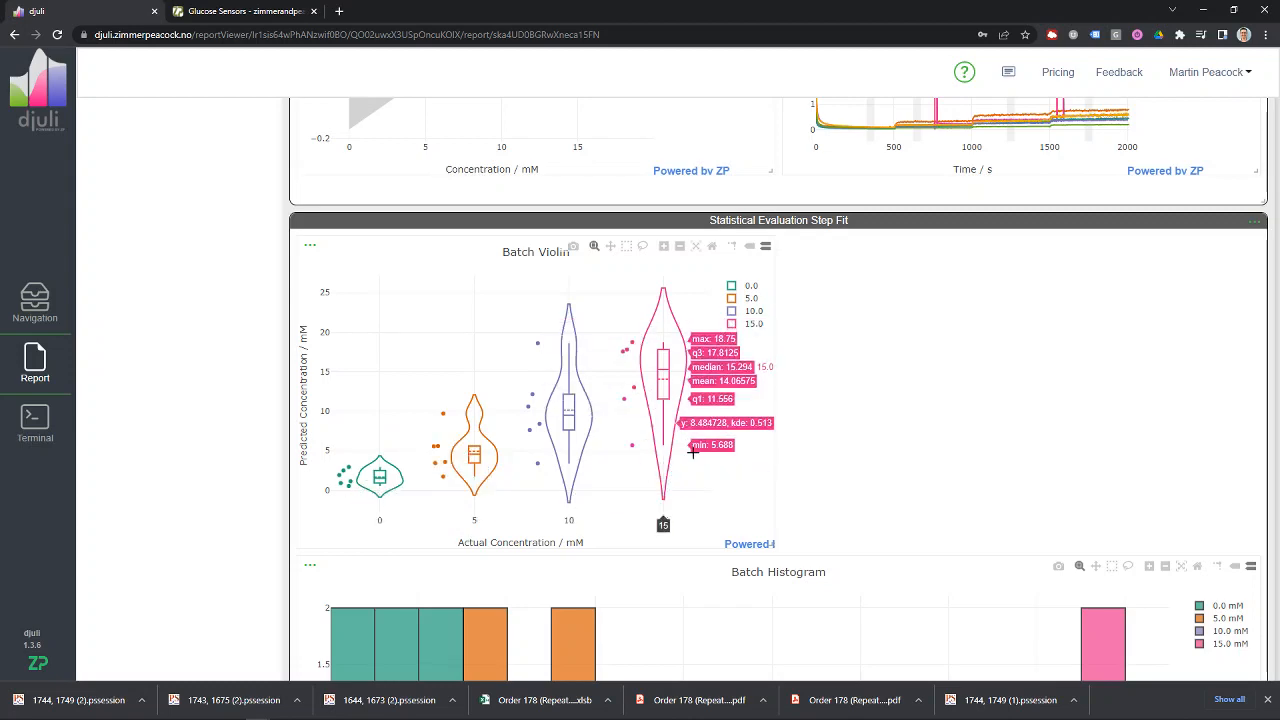
{"action": "scroll", "coordinate": [946, 474], "scroll_direction": "down", "scroll_amount": 2}
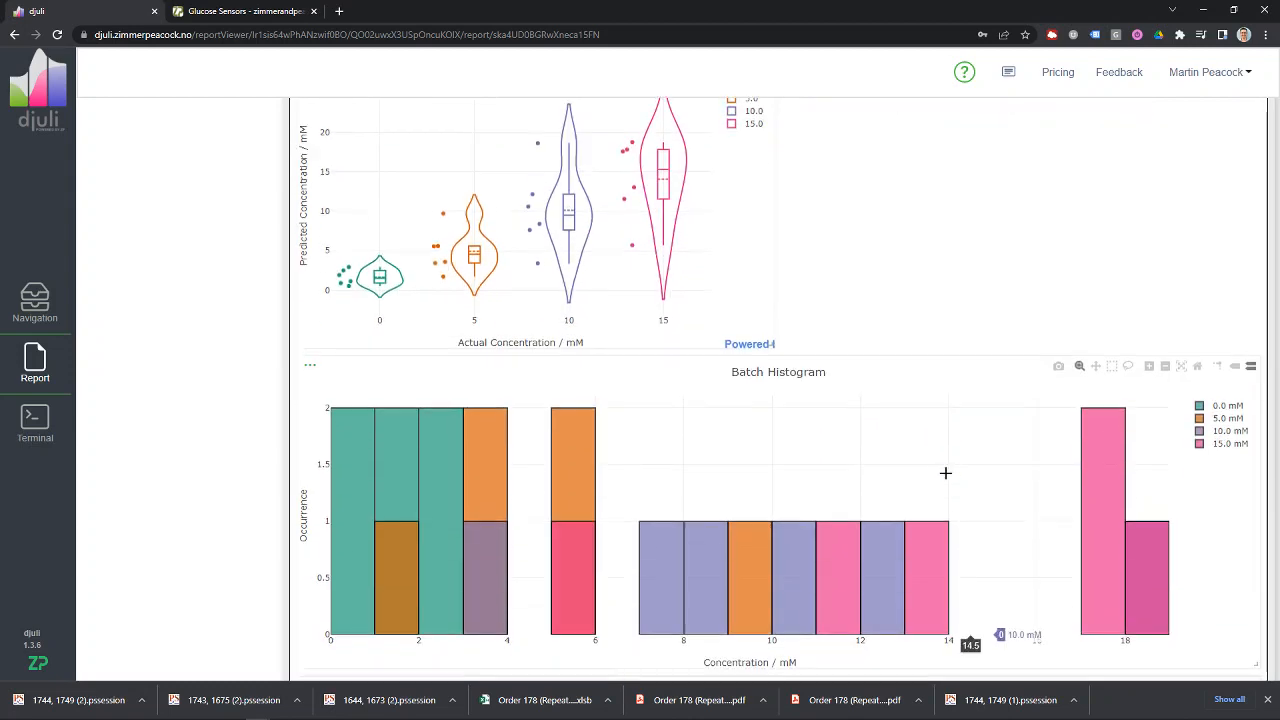
{"action": "scroll", "coordinate": [917, 474], "scroll_direction": "down", "scroll_amount": 3}
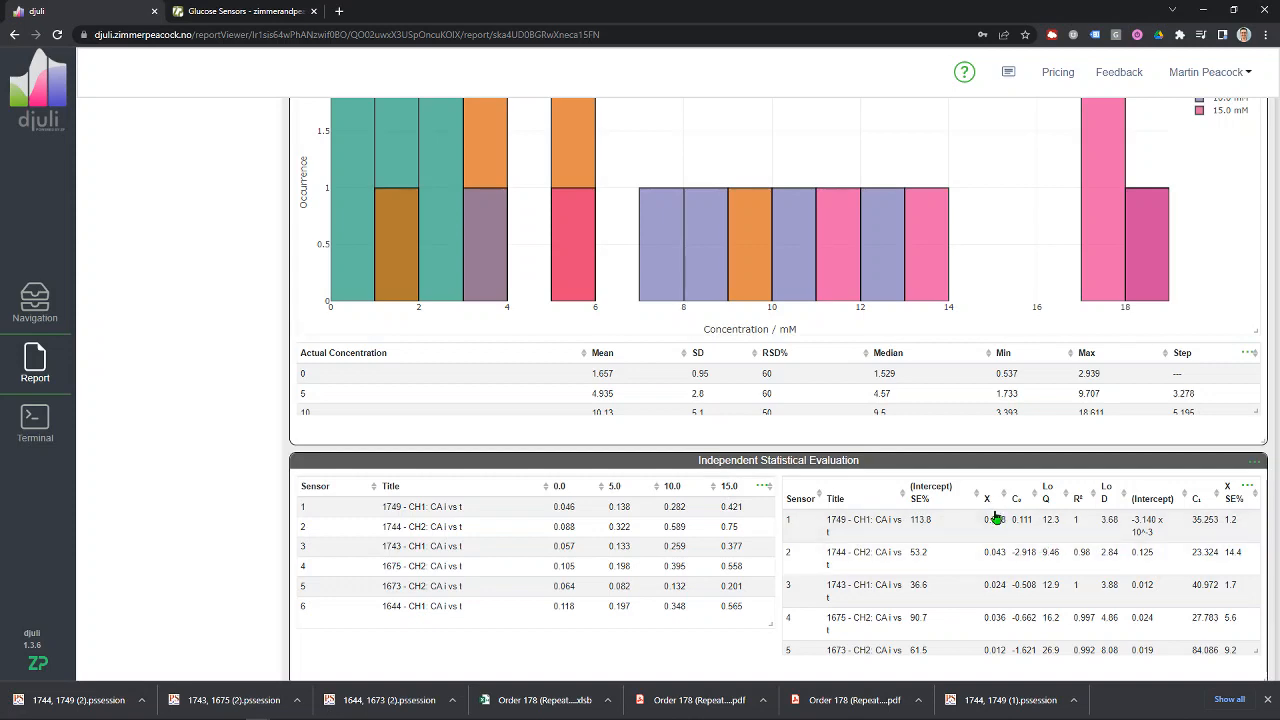
{"action": "scroll", "coordinate": [990, 518], "scroll_direction": "down", "scroll_amount": 3}
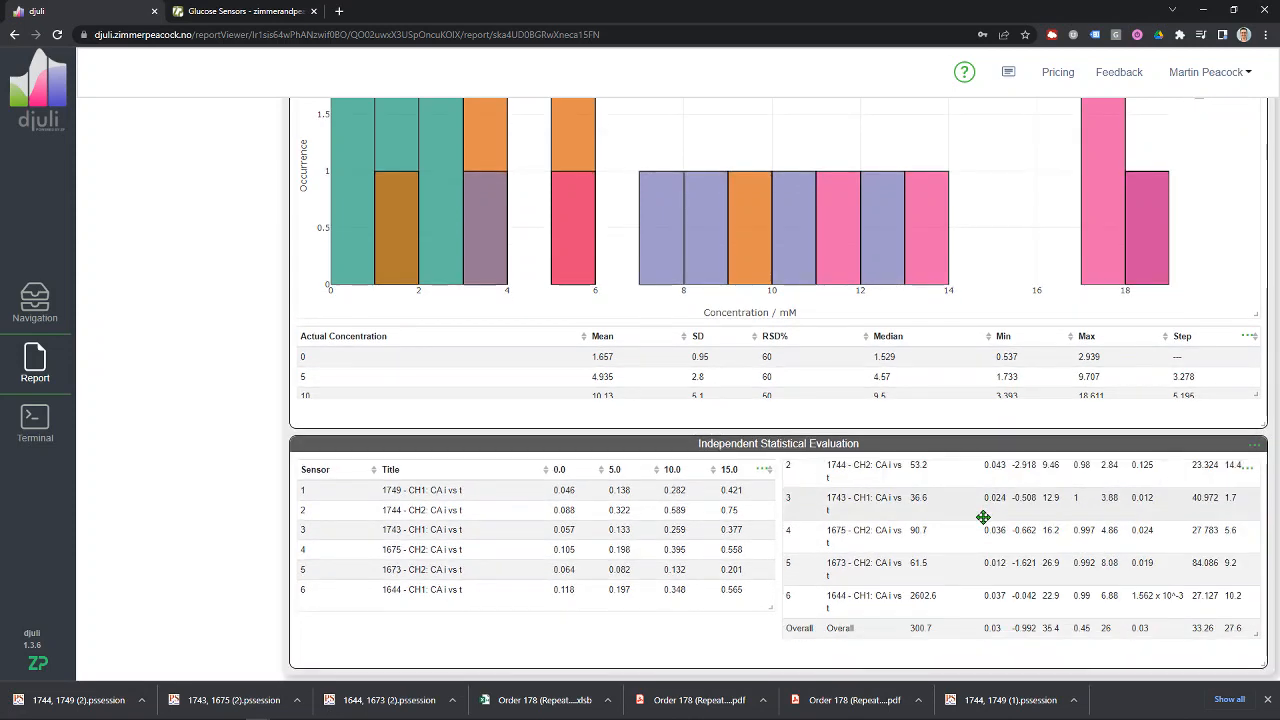
{"action": "scroll", "coordinate": [996, 474], "scroll_direction": "up", "scroll_amount": 2}
{"action": "scroll", "coordinate": [1002, 425], "scroll_direction": "down", "scroll_amount": 2}
{"action": "scroll", "coordinate": [1048, 228], "scroll_direction": "up", "scroll_amount": 10}
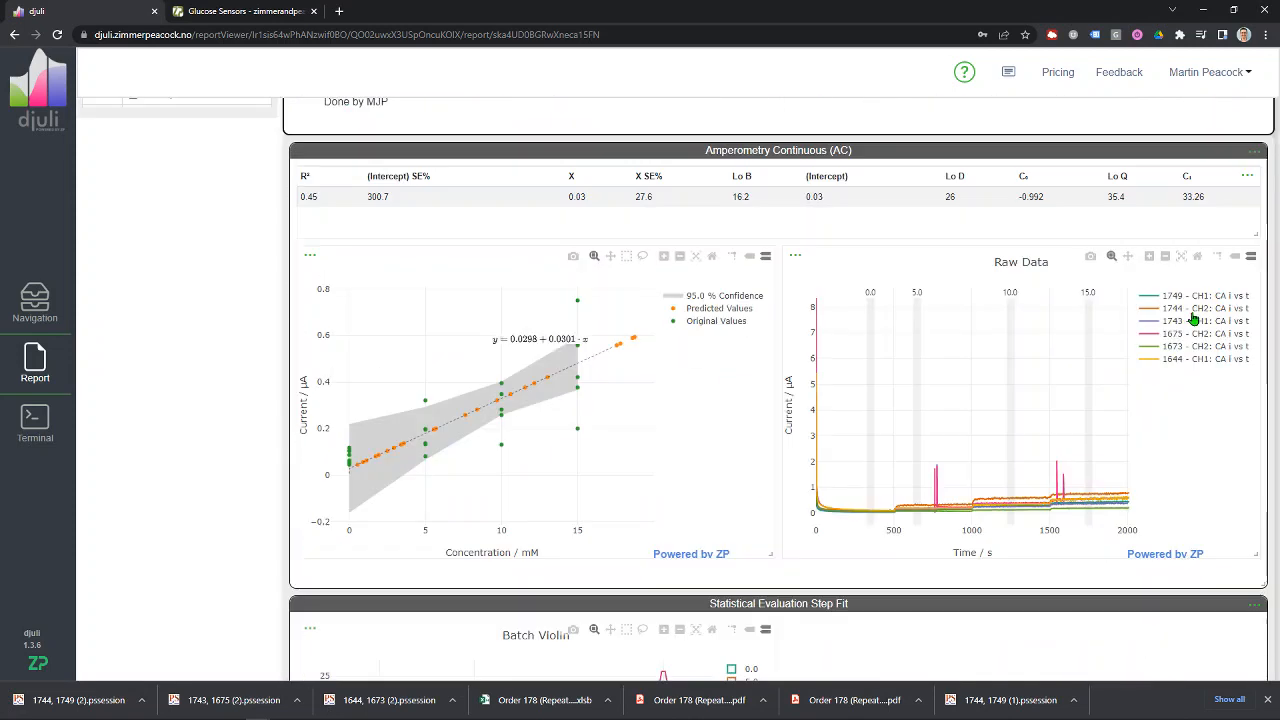
{"action": "scroll", "coordinate": [1193, 318], "scroll_direction": "up", "scroll_amount": 5}
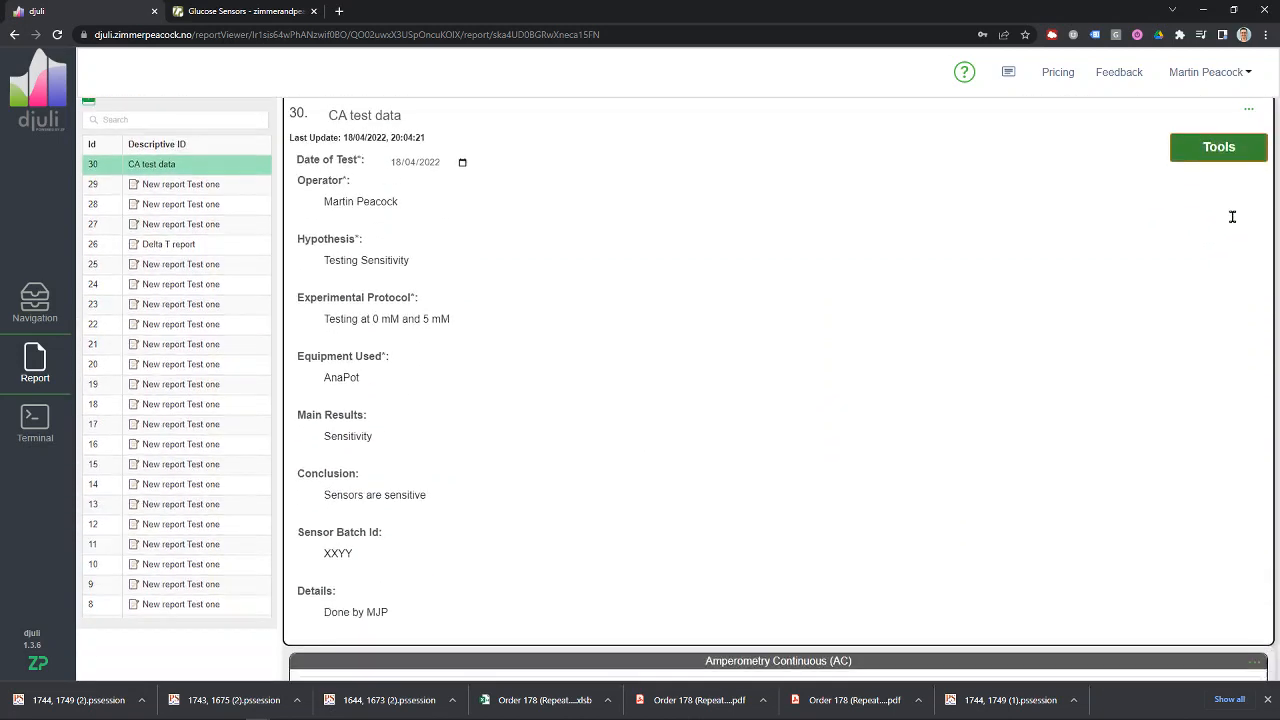
Step: Show the CA test data report's export and download options and review its result charts
{"action": "scroll", "coordinate": [1236, 160], "scroll_direction": "up", "scroll_amount": 1}
{"action": "left_click", "coordinate": [1246, 155]}
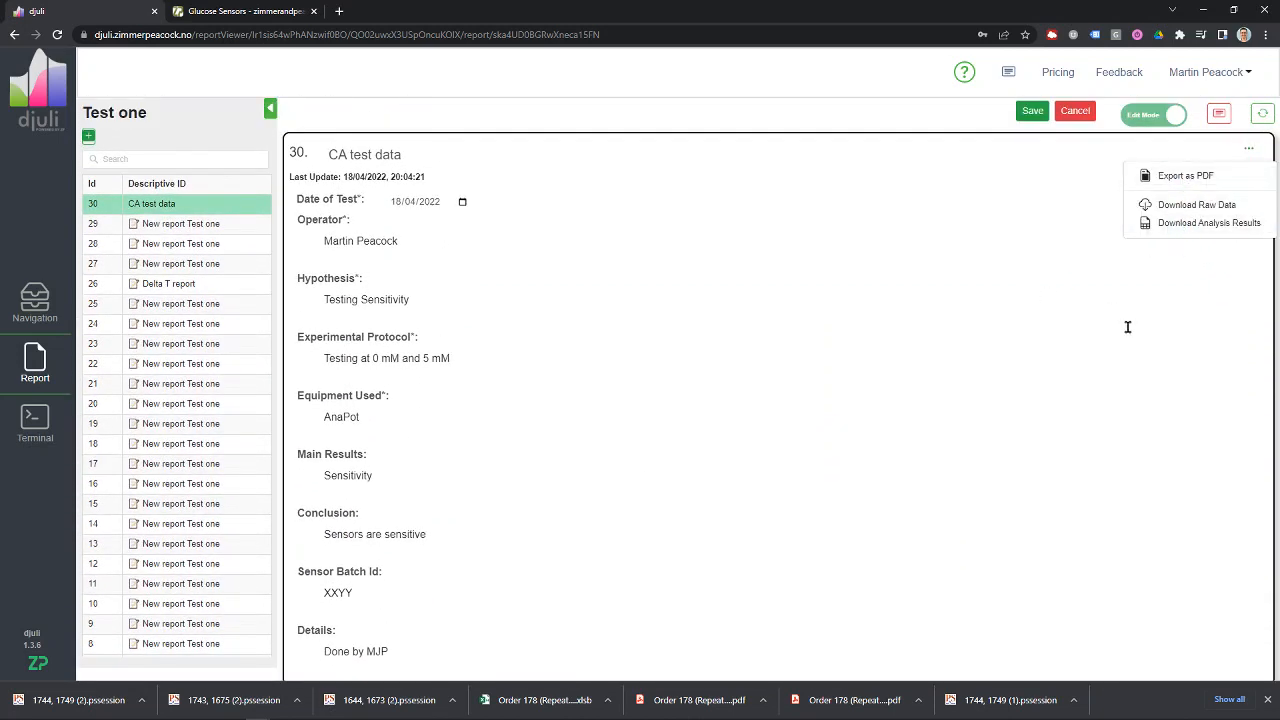
{"action": "scroll", "coordinate": [1062, 342], "scroll_direction": "down", "scroll_amount": 5}
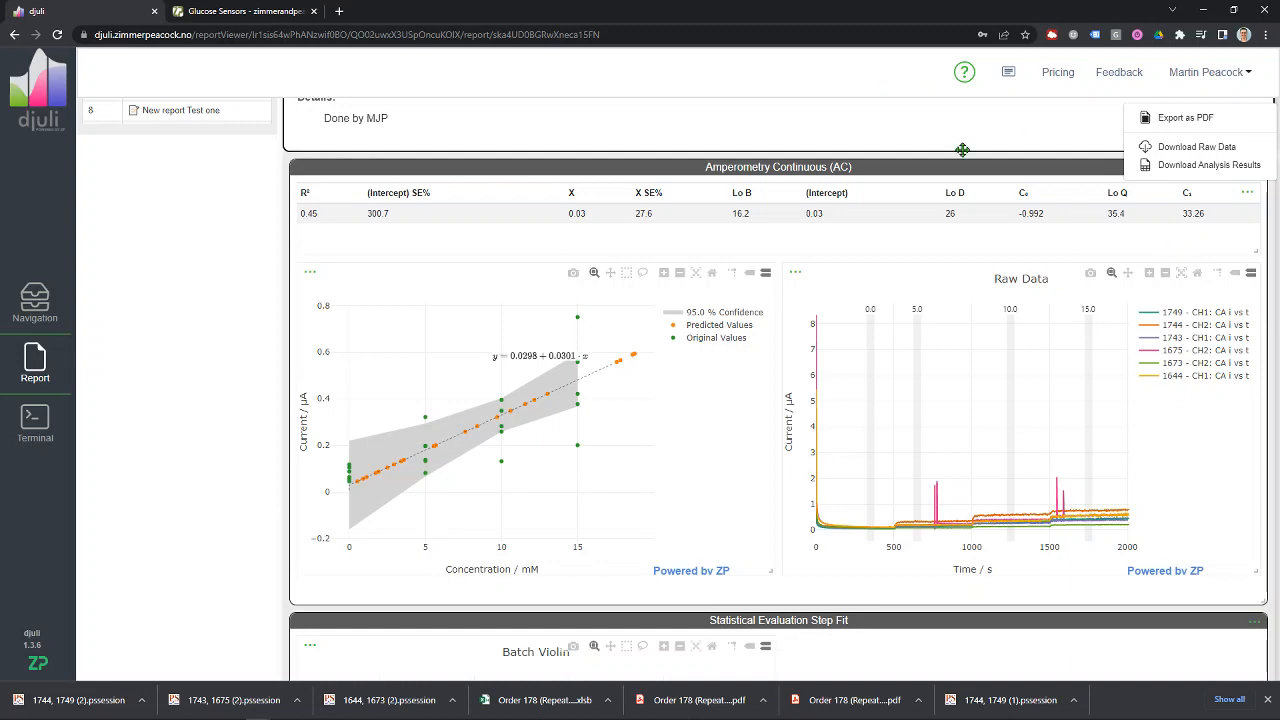
{"action": "scroll", "coordinate": [1014, 361], "scroll_direction": "down", "scroll_amount": 5}
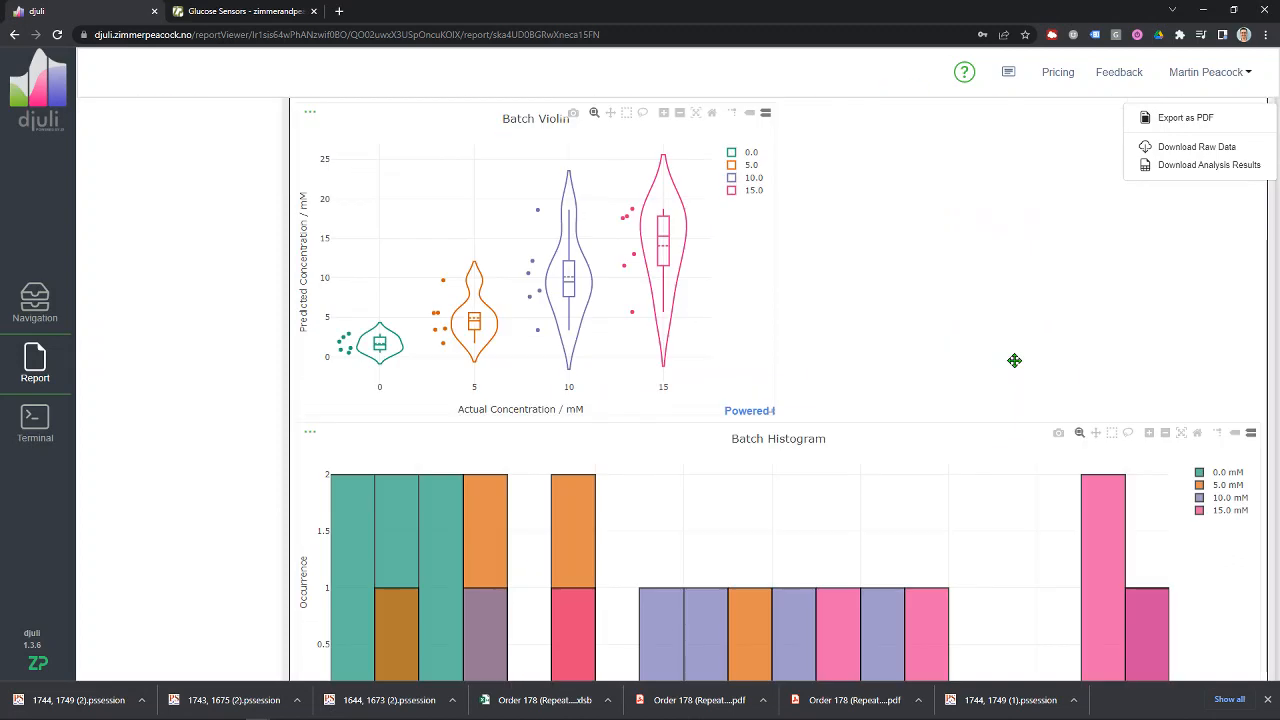